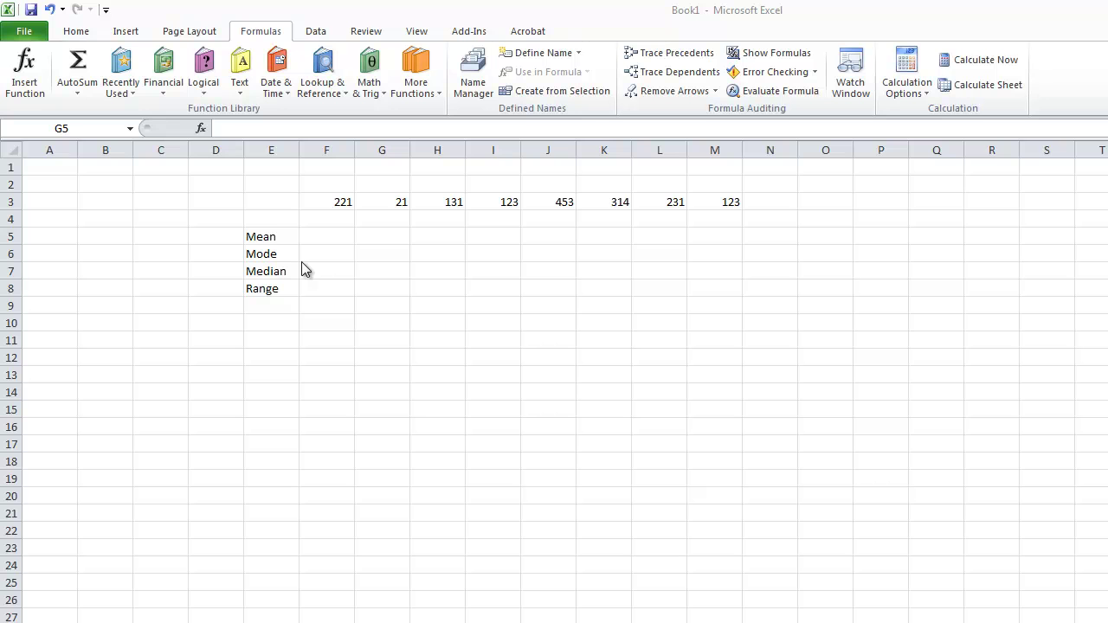
# Enter 21 in cell E3, at the start of the row of numbers.
pyautogui.click(283, 198)
pyautogui.write('21')
pyautogui.press('Return')
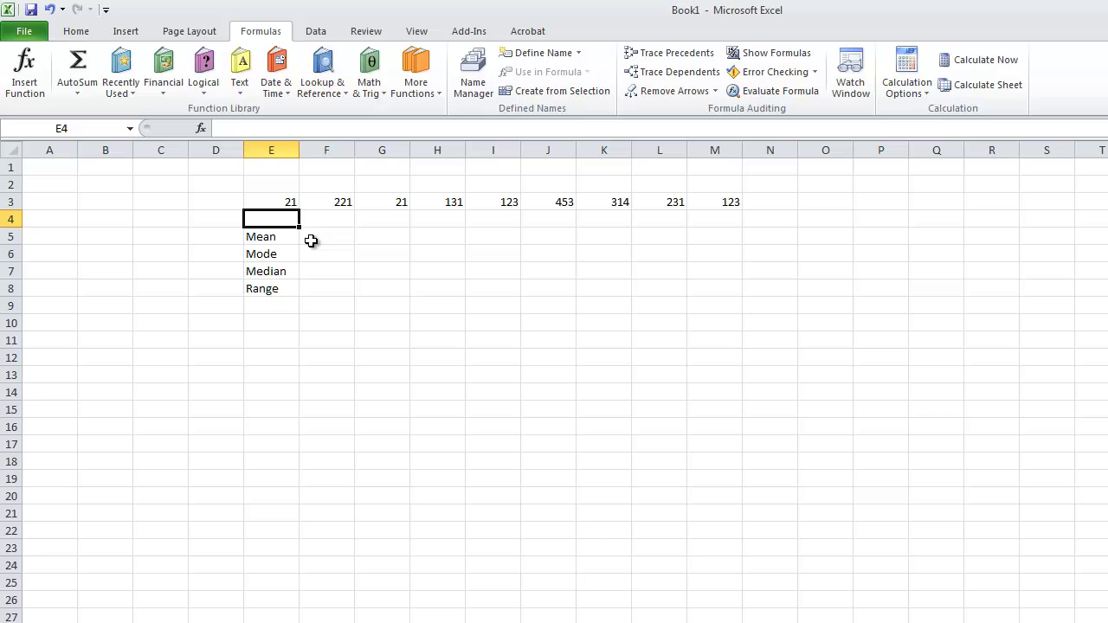
pyautogui.click(356, 207)
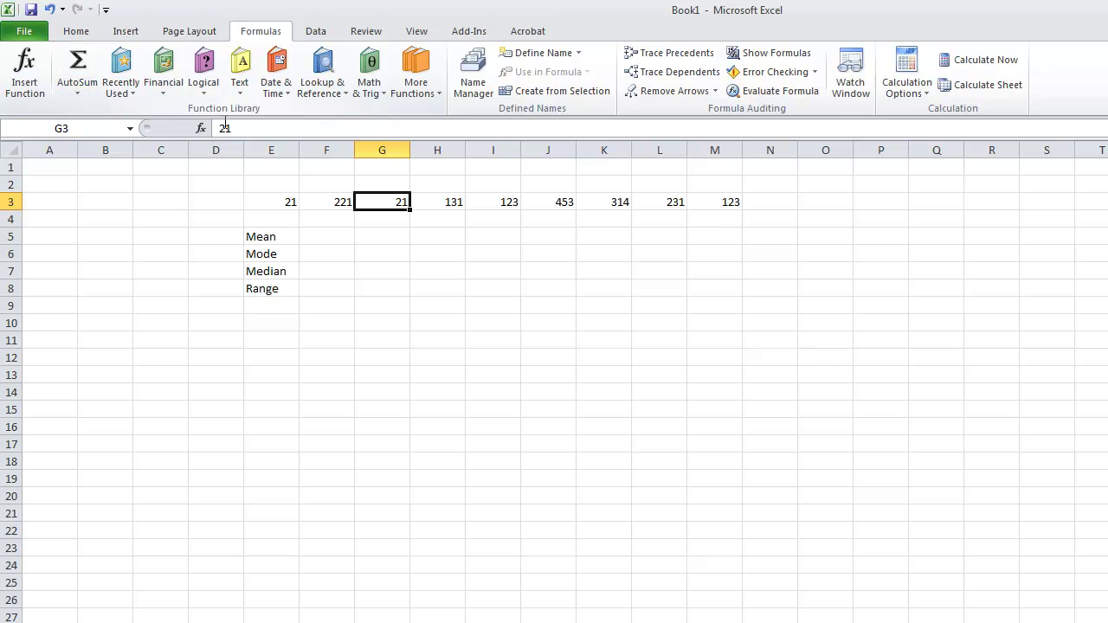
# Start inserting a function in the Mean cell F5 and set the function category to Statistical.
pyautogui.click(306, 234)
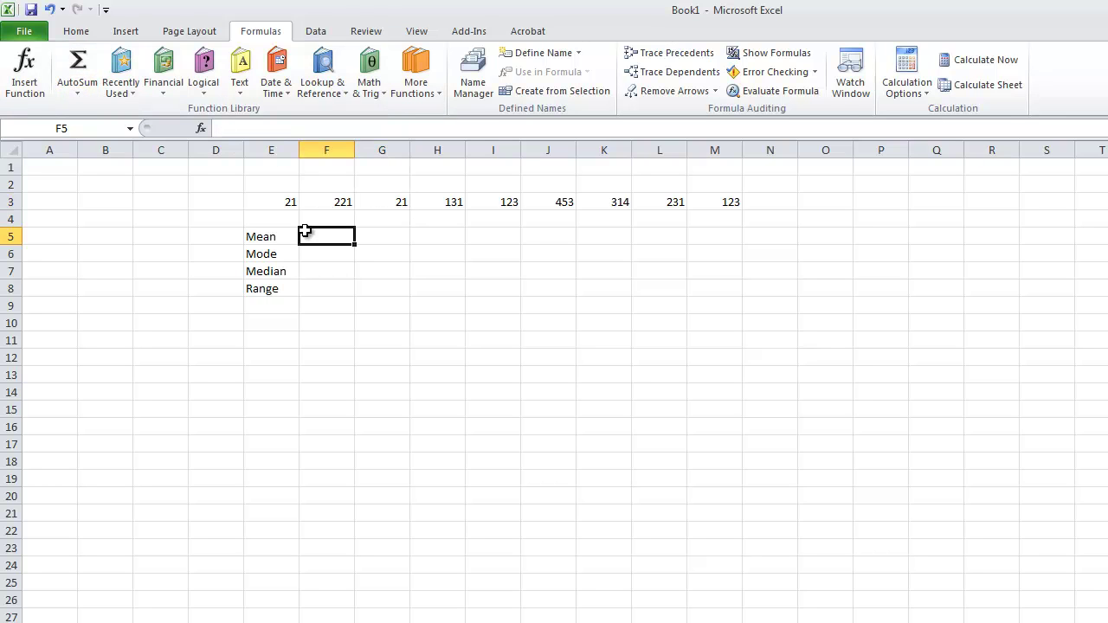
pyautogui.click(201, 129)
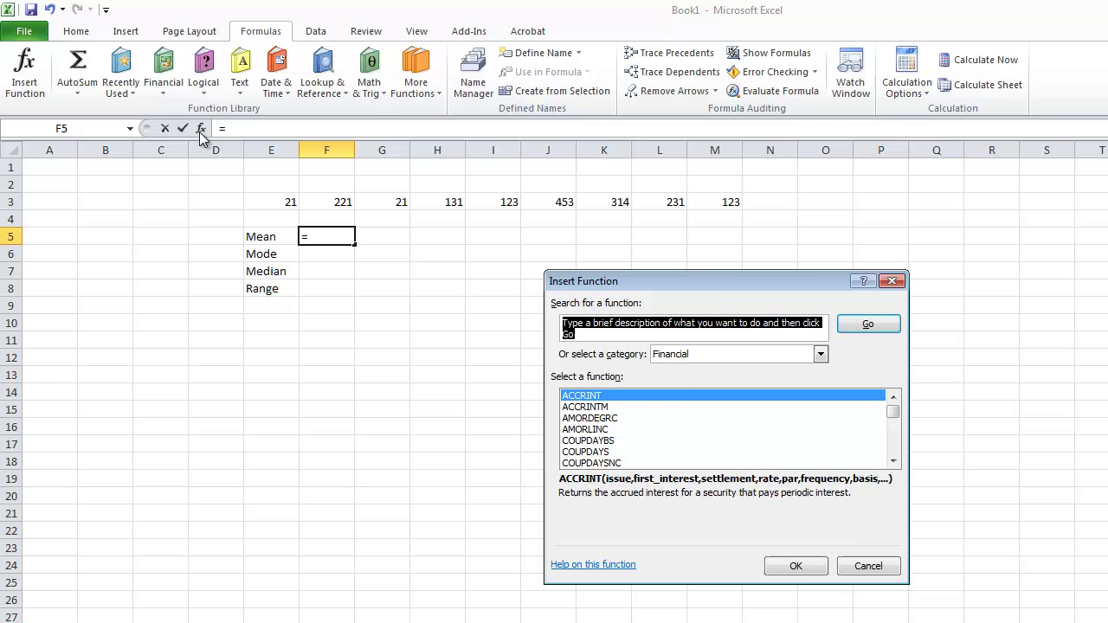
pyautogui.click(776, 355)
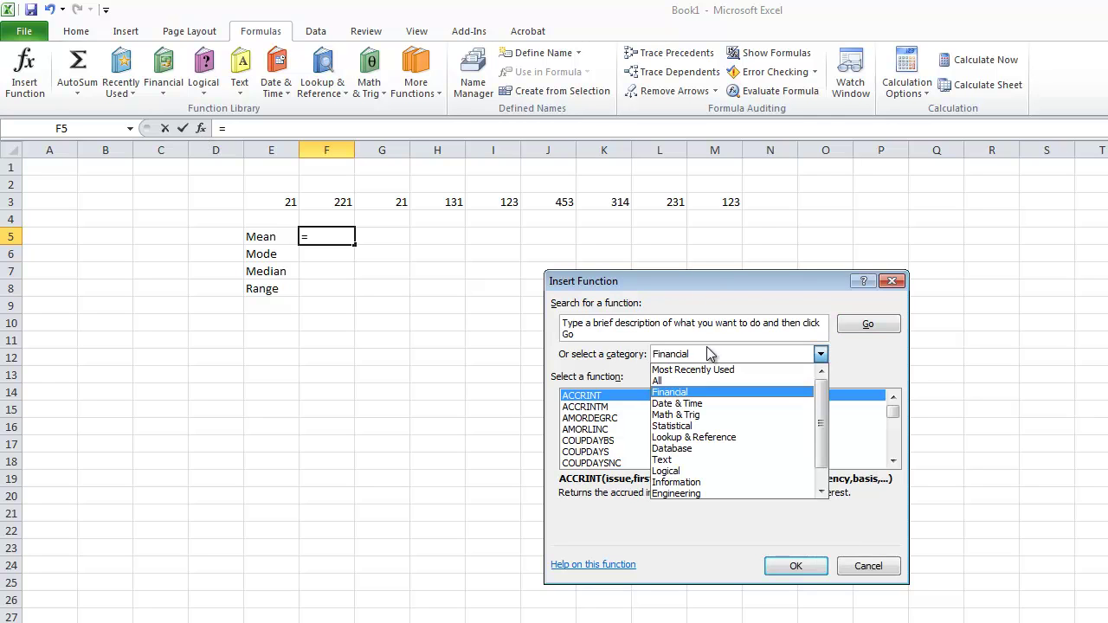
pyautogui.click(706, 425)
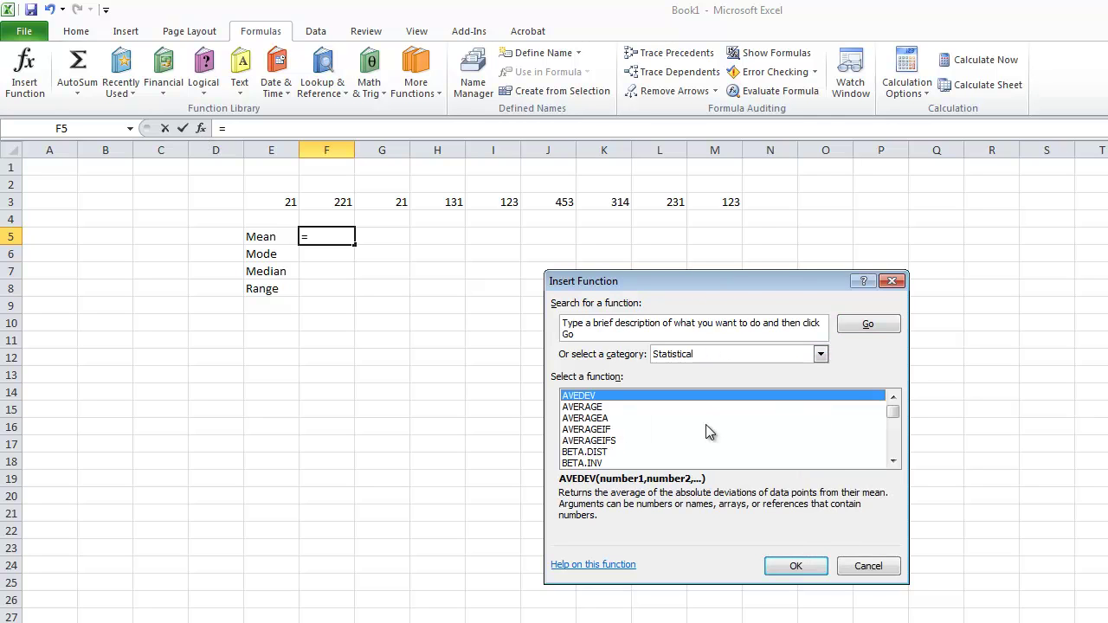
pyautogui.click(707, 352)
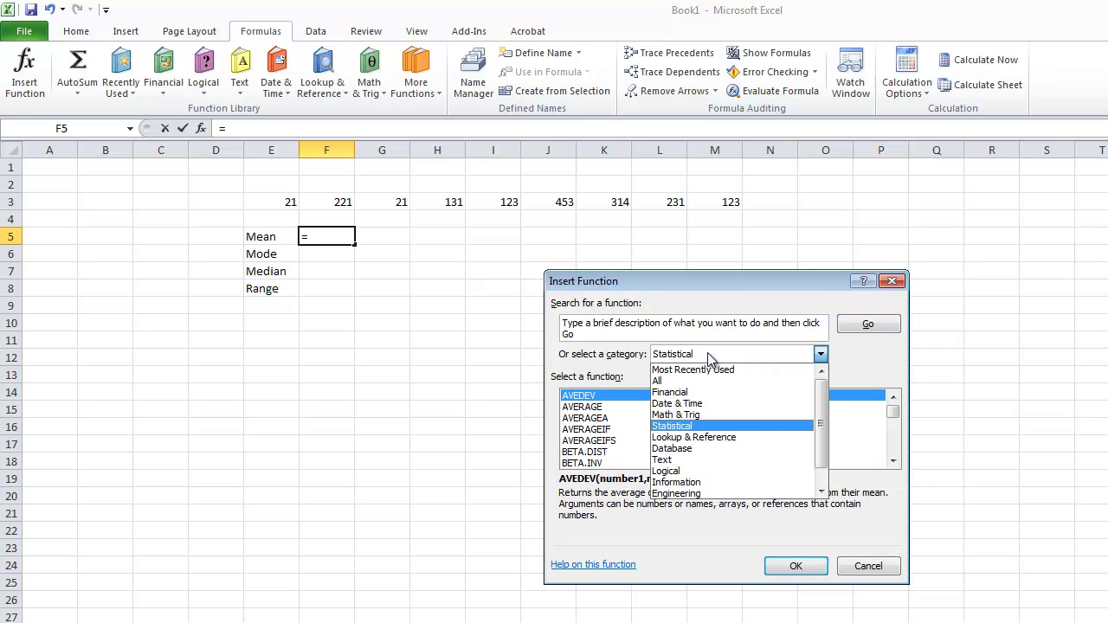
pyautogui.click(706, 426)
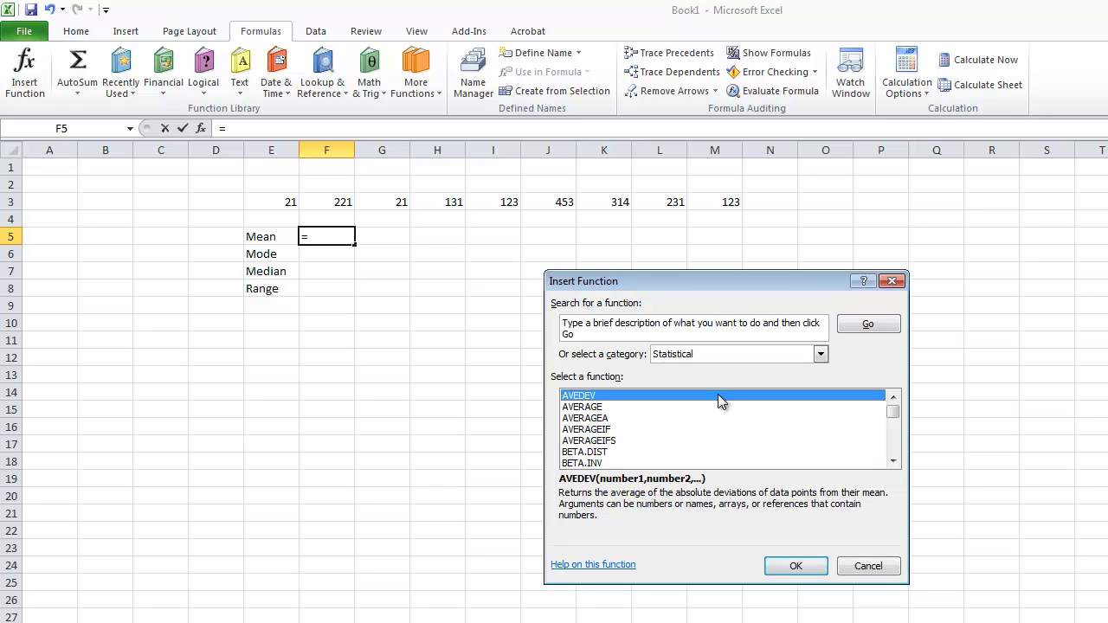
pyautogui.click(893, 429)
pyautogui.scroll(-1, 892, 426)
pyautogui.scroll(3, 896, 413)
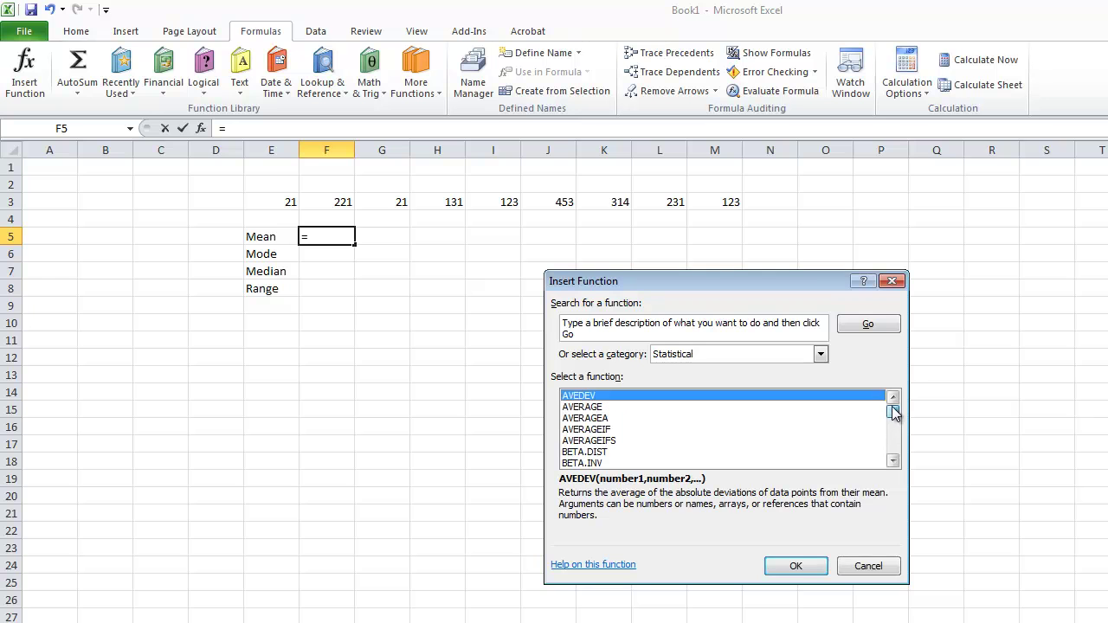
pyautogui.click(838, 418)
pyautogui.doubleClick(837, 416)
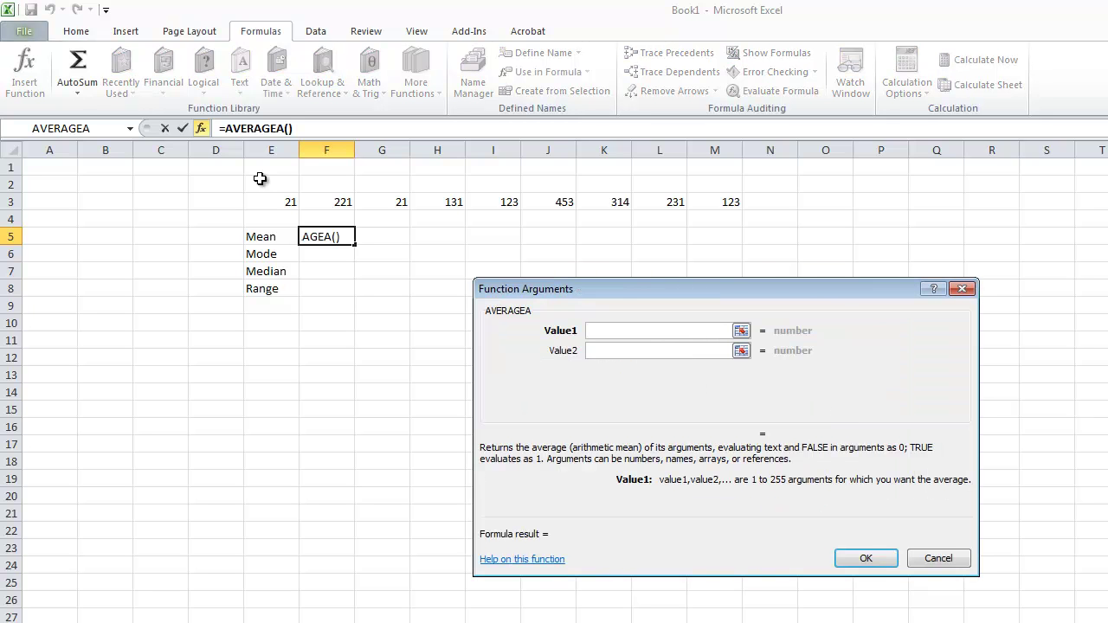
pyautogui.click(925, 558)
# Calculate the mean in F5 by inserting the AVERAGE function over E3:M3, and review the resulting formula.
pyautogui.click(201, 129)
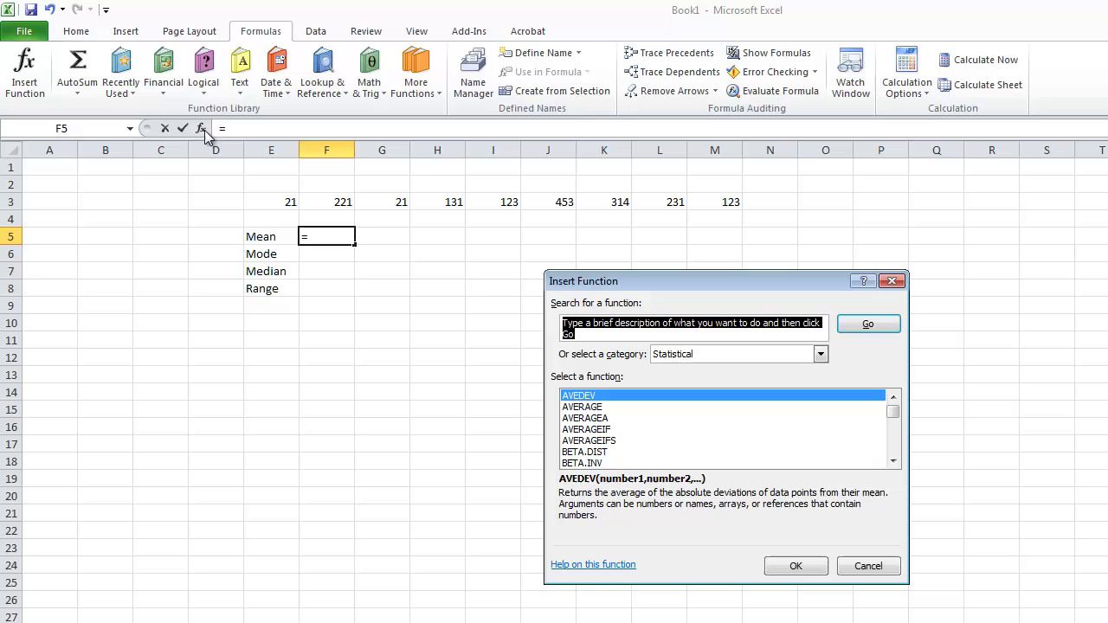
pyautogui.click(582, 408)
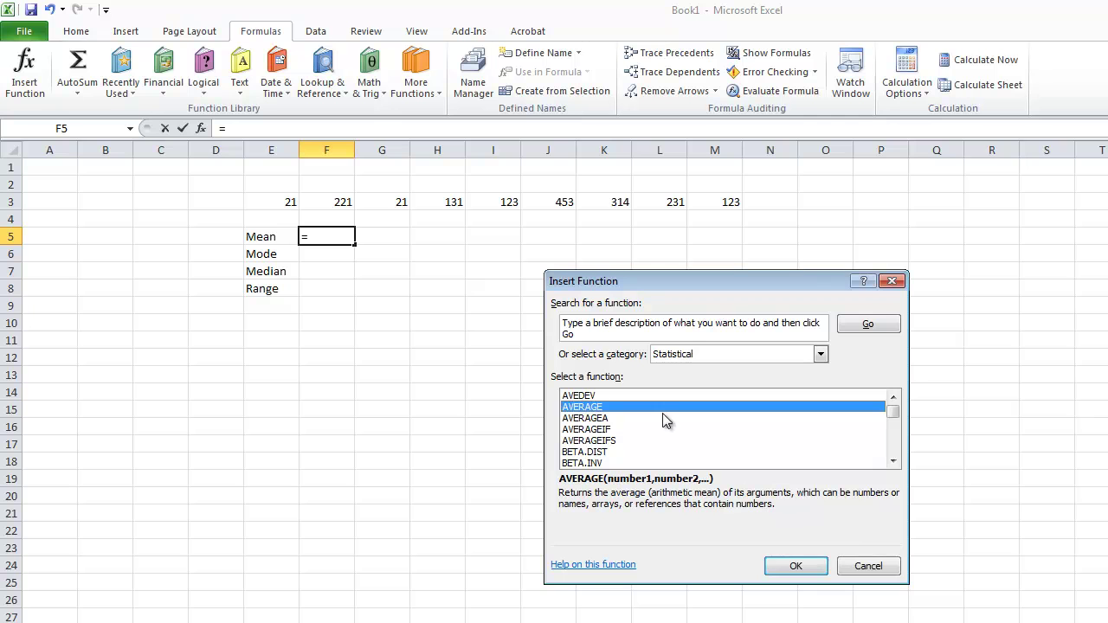
pyautogui.doubleClick(592, 407)
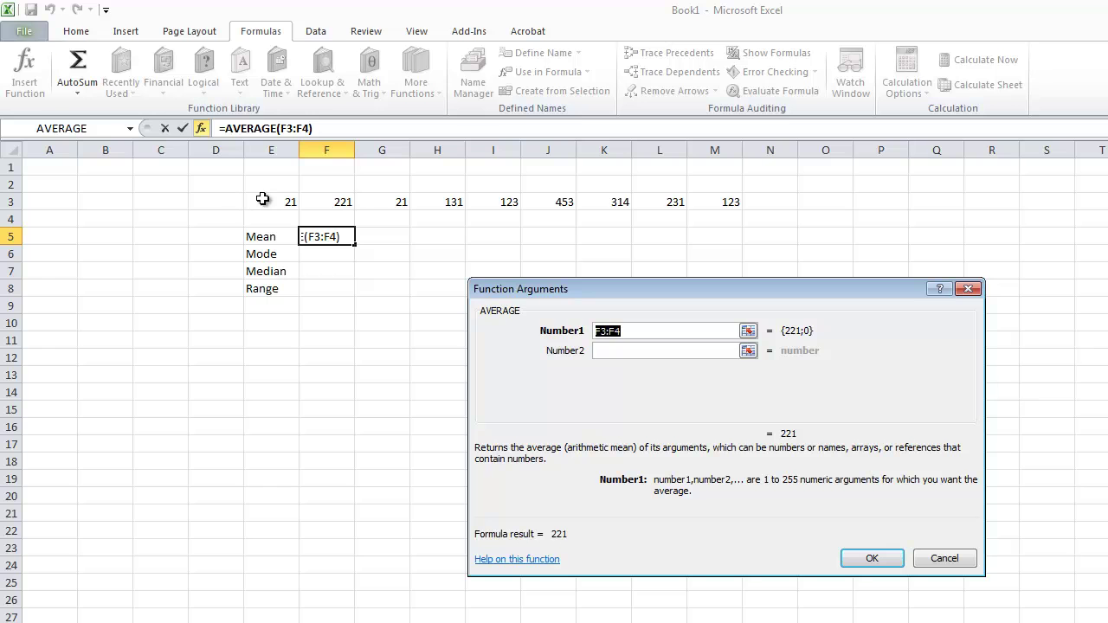
pyautogui.moveTo(260, 201); pyautogui.dragTo(693, 198)
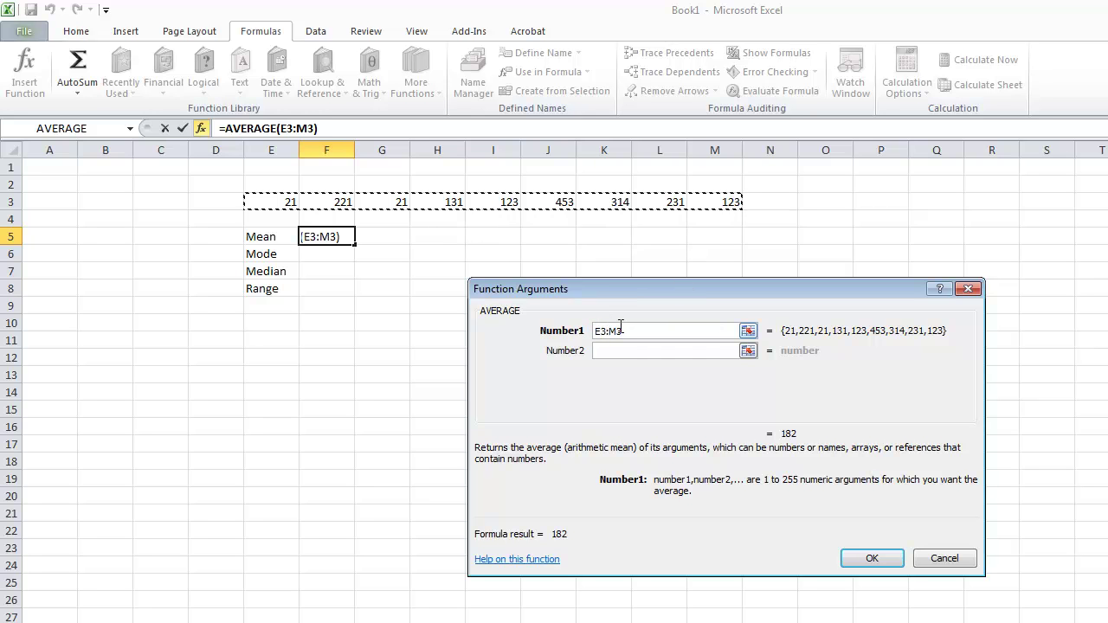
pyautogui.click(853, 563)
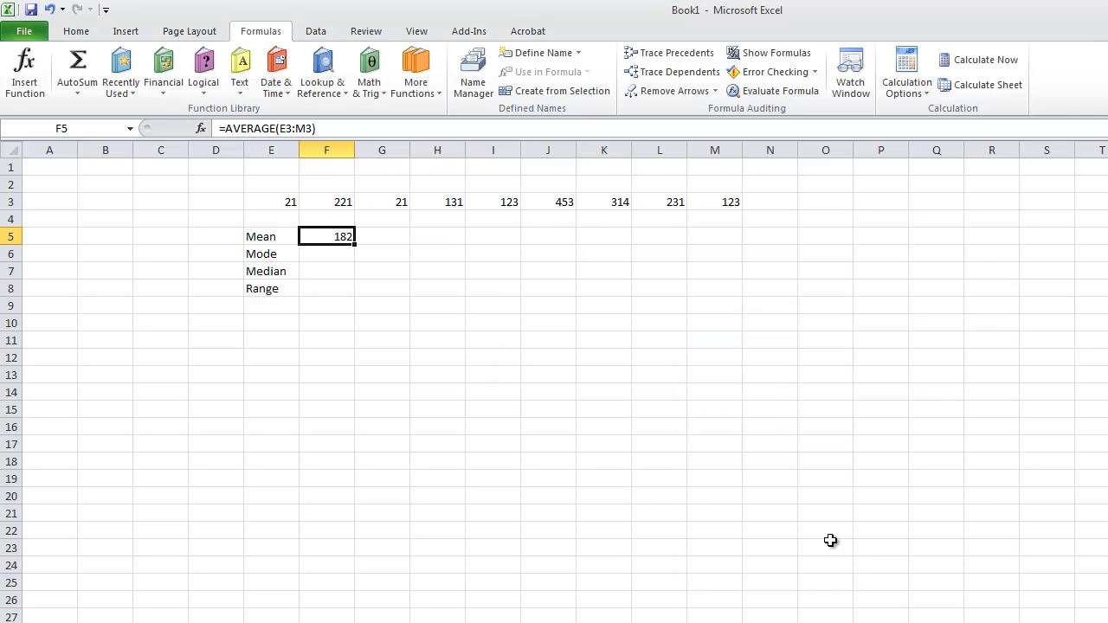
pyautogui.click(226, 127)
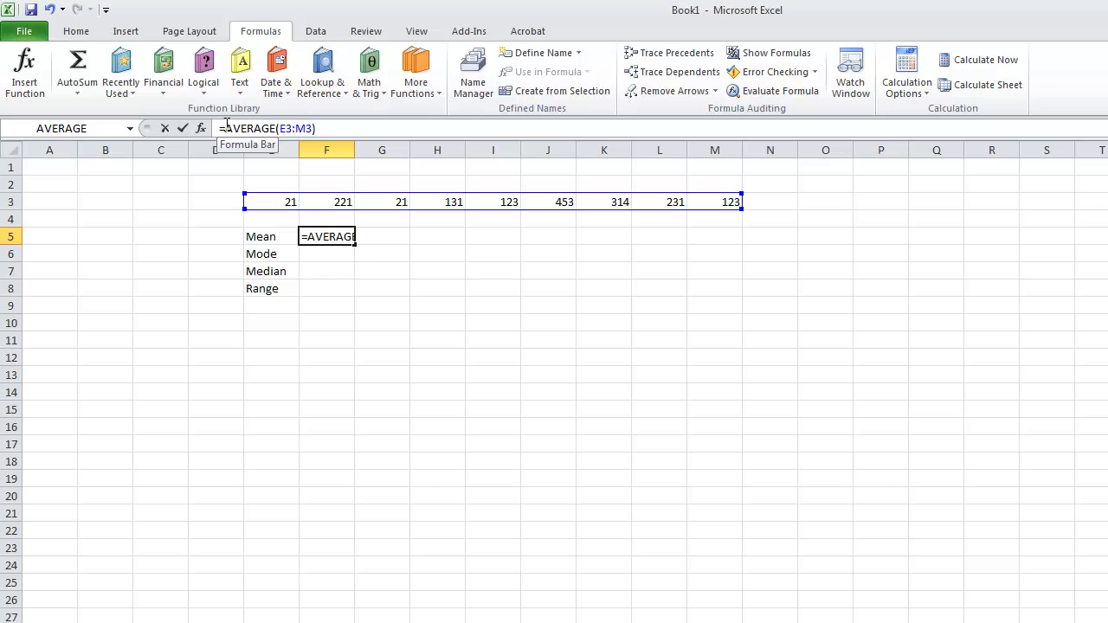
pyautogui.moveTo(226, 128); pyautogui.dragTo(275, 128)
pyautogui.moveTo(278, 121); pyautogui.dragTo(306, 129)
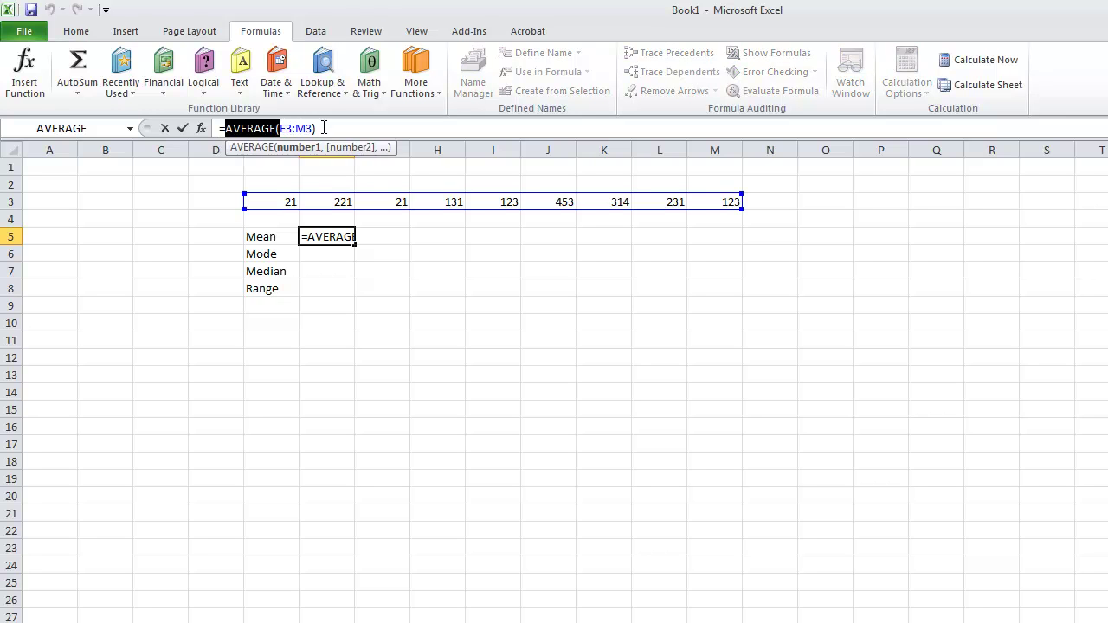
pyautogui.click(184, 128)
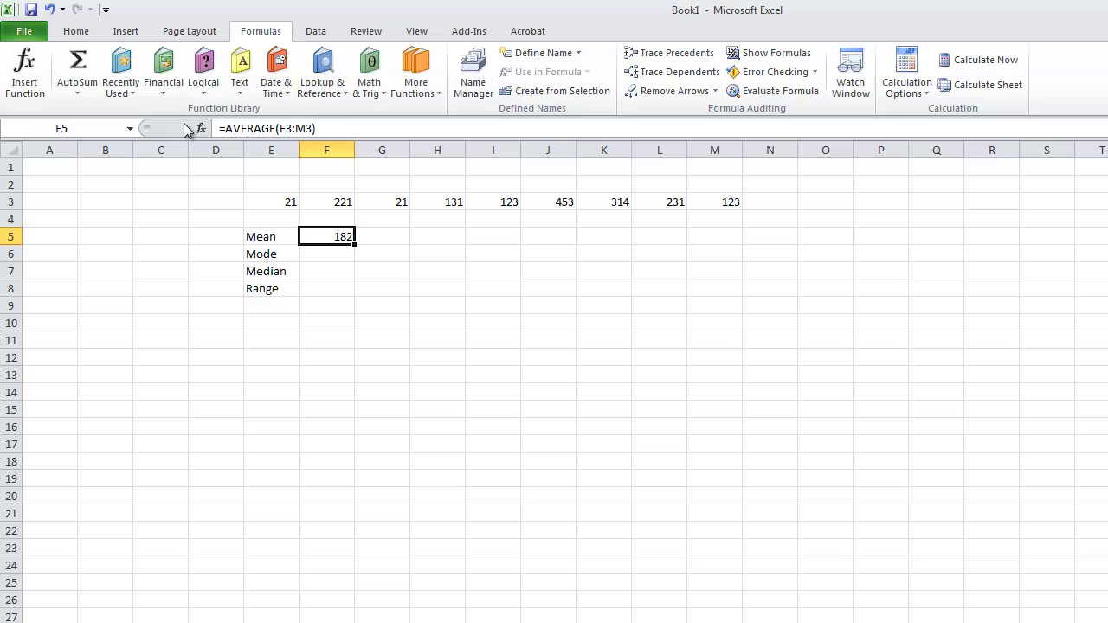
# Write =MODE() as the formula in the Mode cell F6.
pyautogui.click(339, 252)
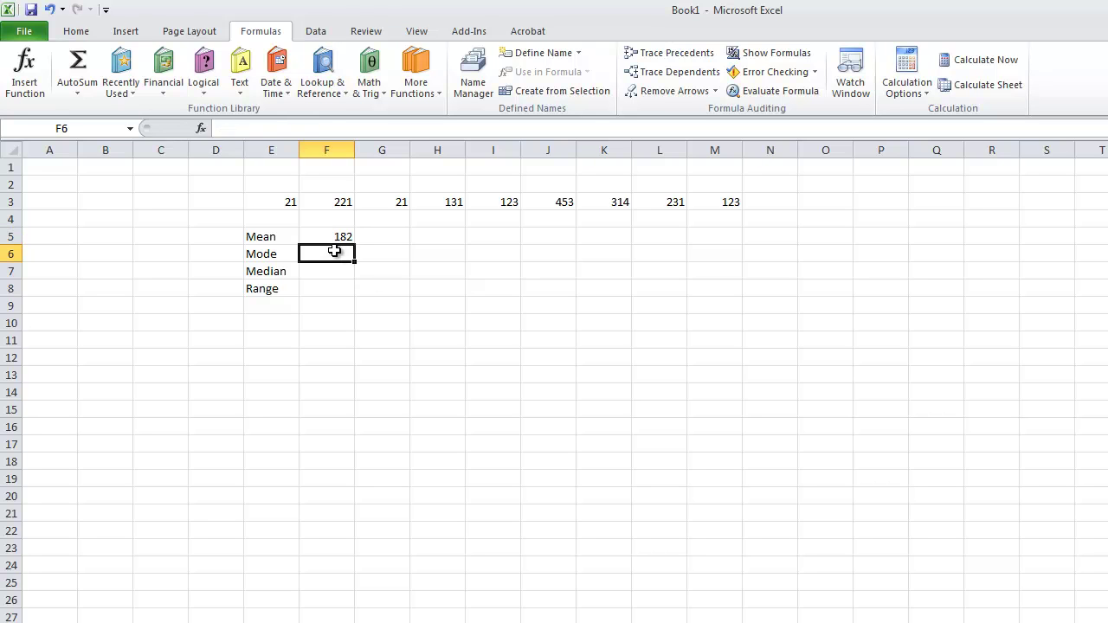
pyautogui.moveTo(290, 204); pyautogui.dragTo(712, 205)
pyautogui.click(347, 253)
pyautogui.click(249, 133)
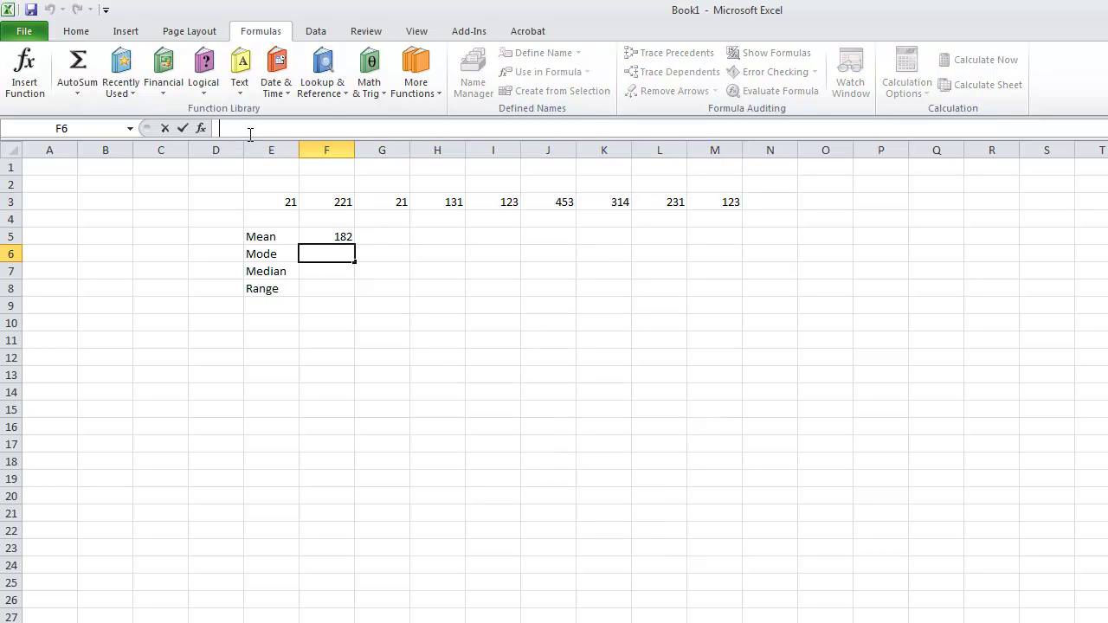
pyautogui.write('=M')
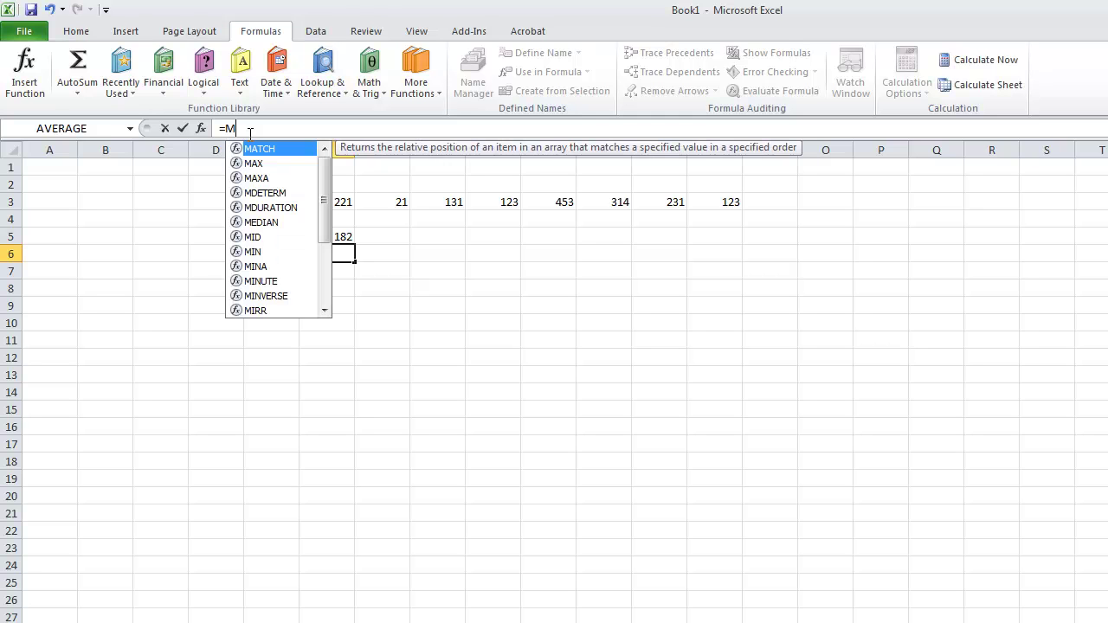
pyautogui.write('OD')
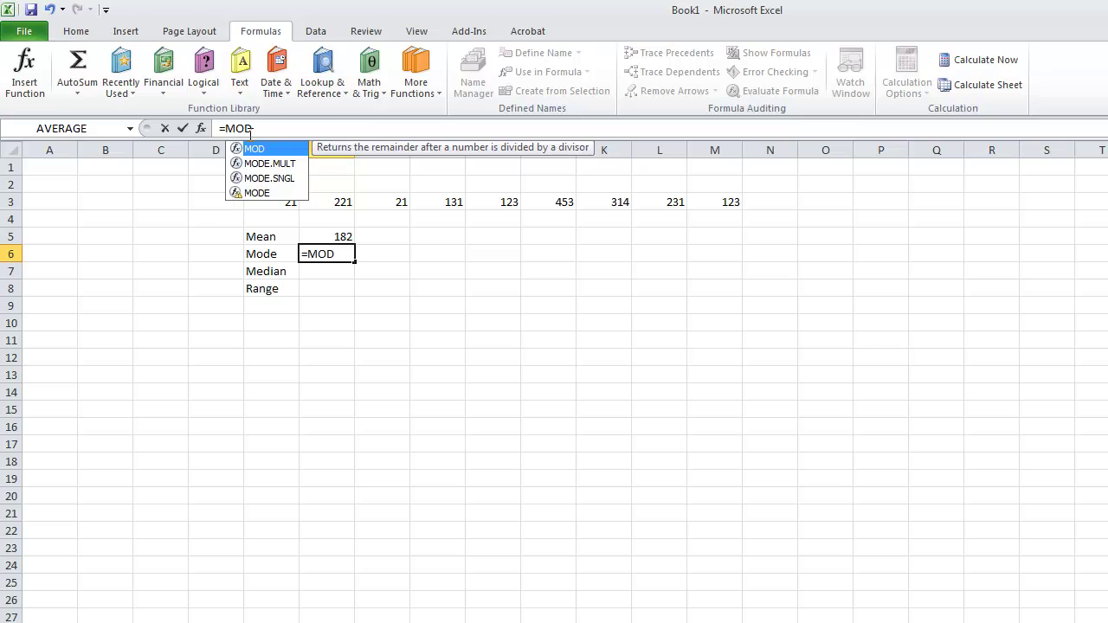
pyautogui.write('E')
pyautogui.press('Down')
pyautogui.press('Down')
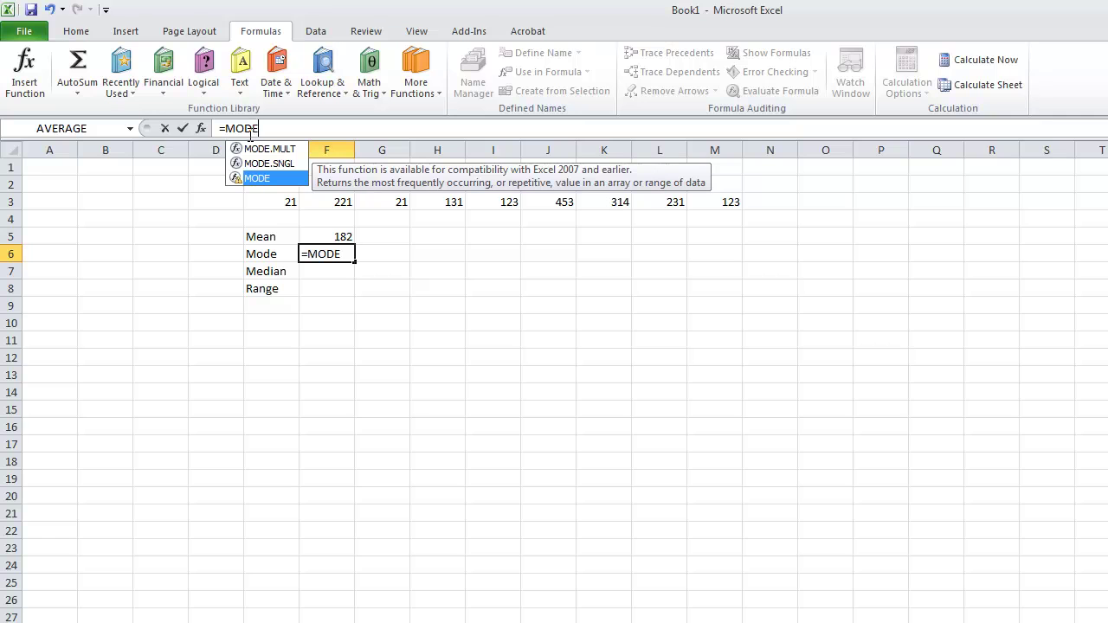
pyautogui.write('(')
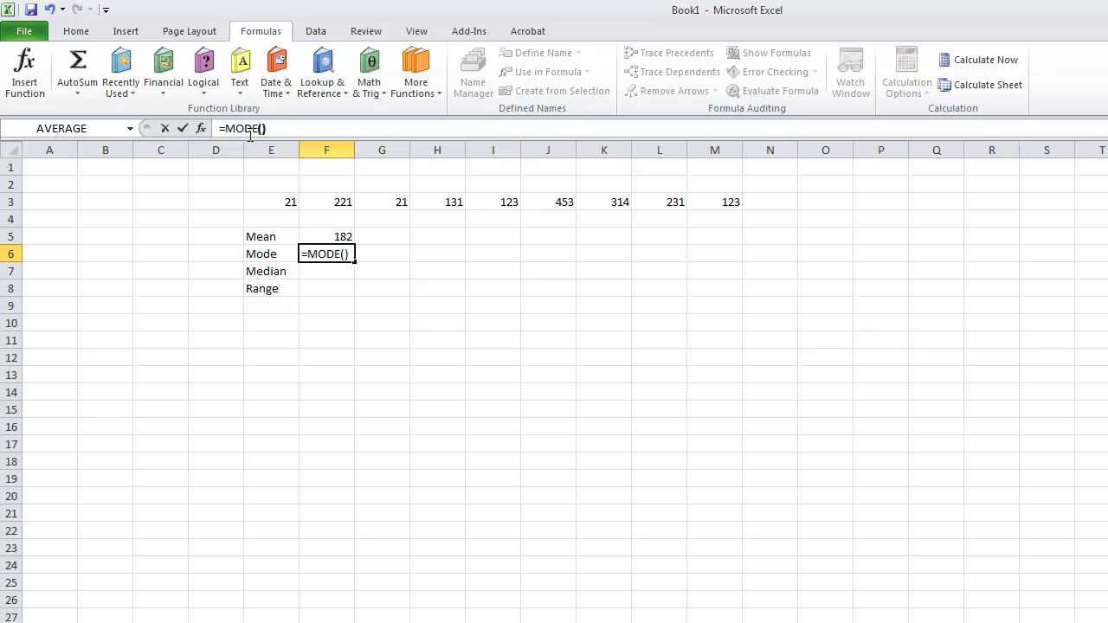
# Supply the range E3:M3 as the MODE argument and confirm the formula in F6.
pyautogui.click(250, 132)
pyautogui.click(250, 135)
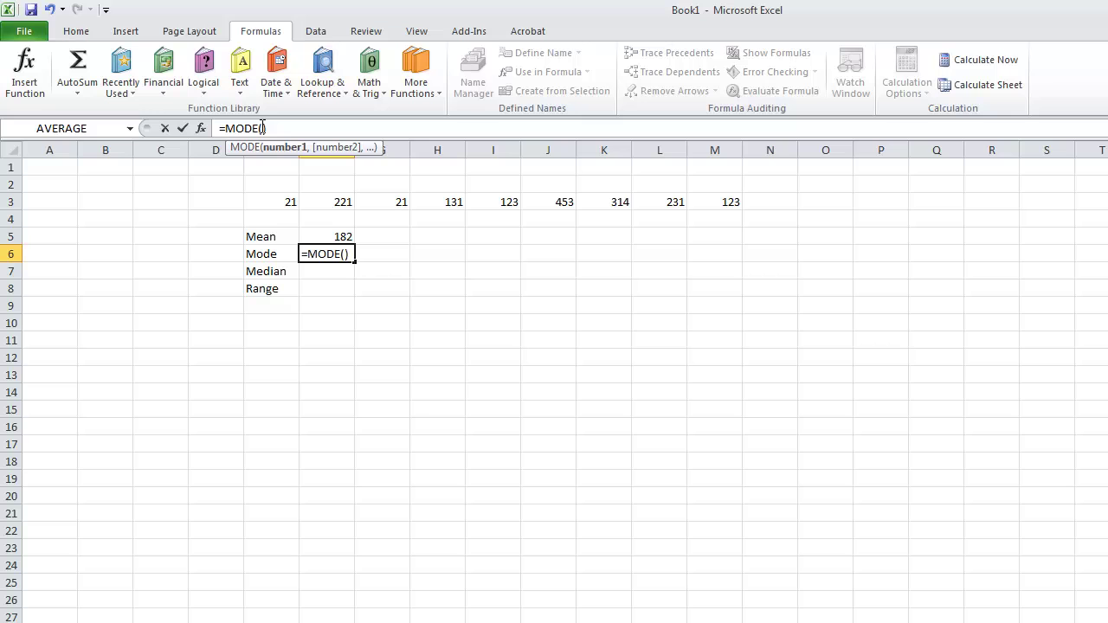
pyautogui.click(248, 128)
pyautogui.moveTo(277, 199); pyautogui.dragTo(703, 203)
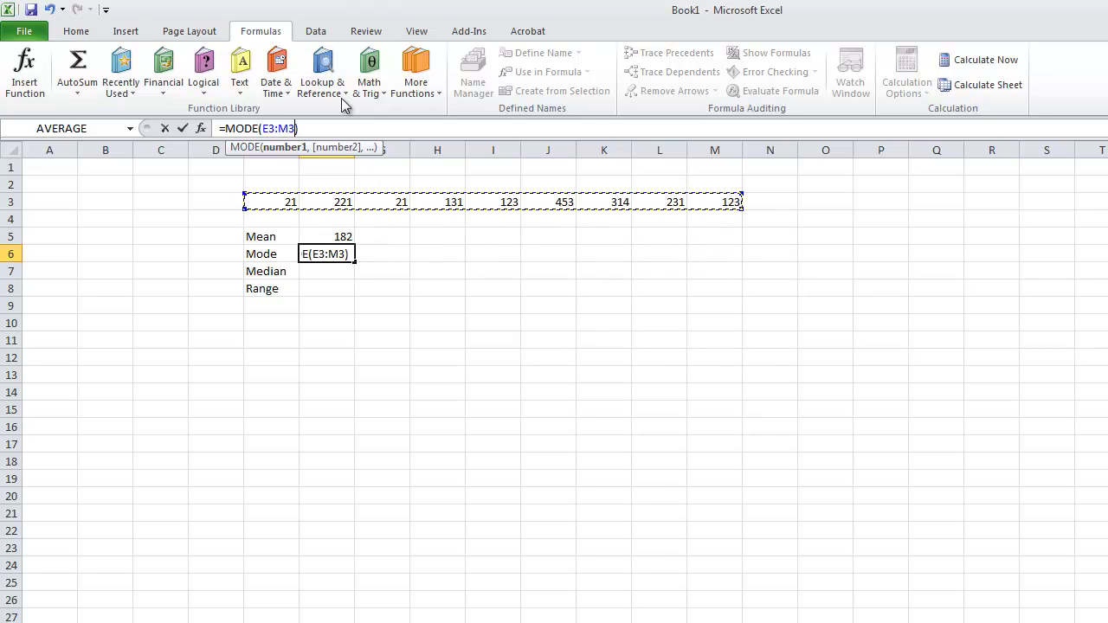
pyautogui.click(183, 128)
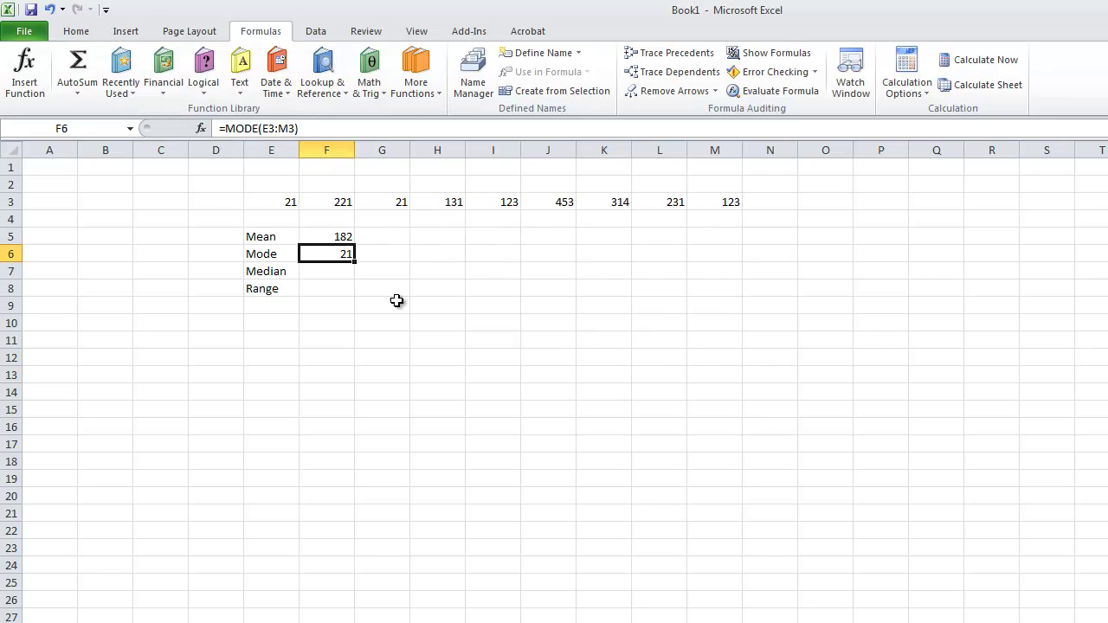
pyautogui.click(338, 269)
pyautogui.click(340, 253)
pyautogui.moveTo(294, 203); pyautogui.dragTo(327, 202)
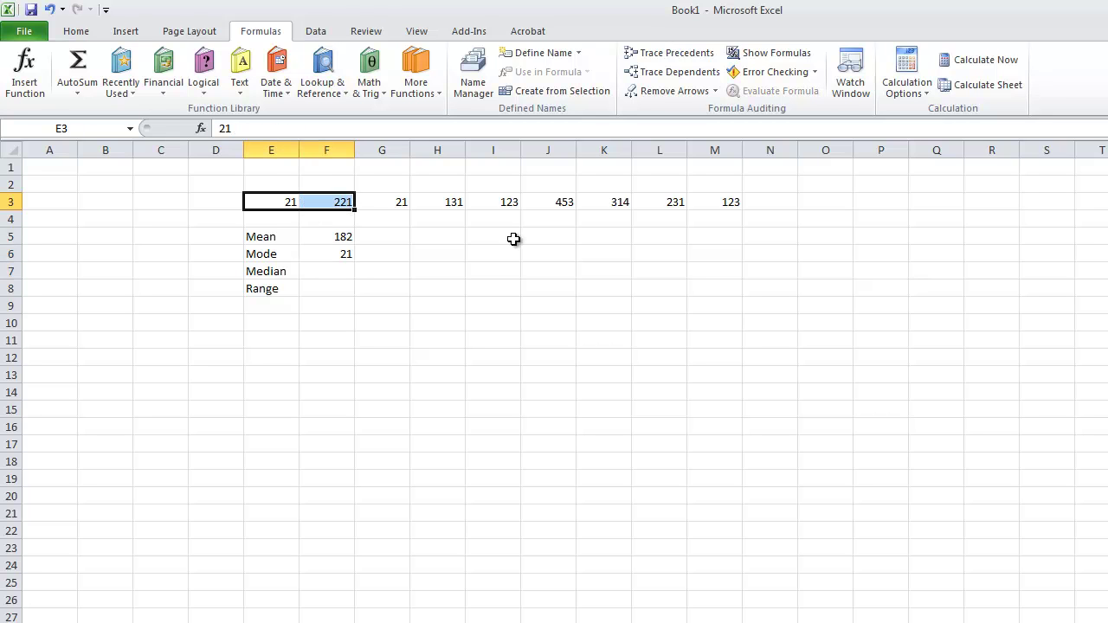
pyautogui.click(277, 199)
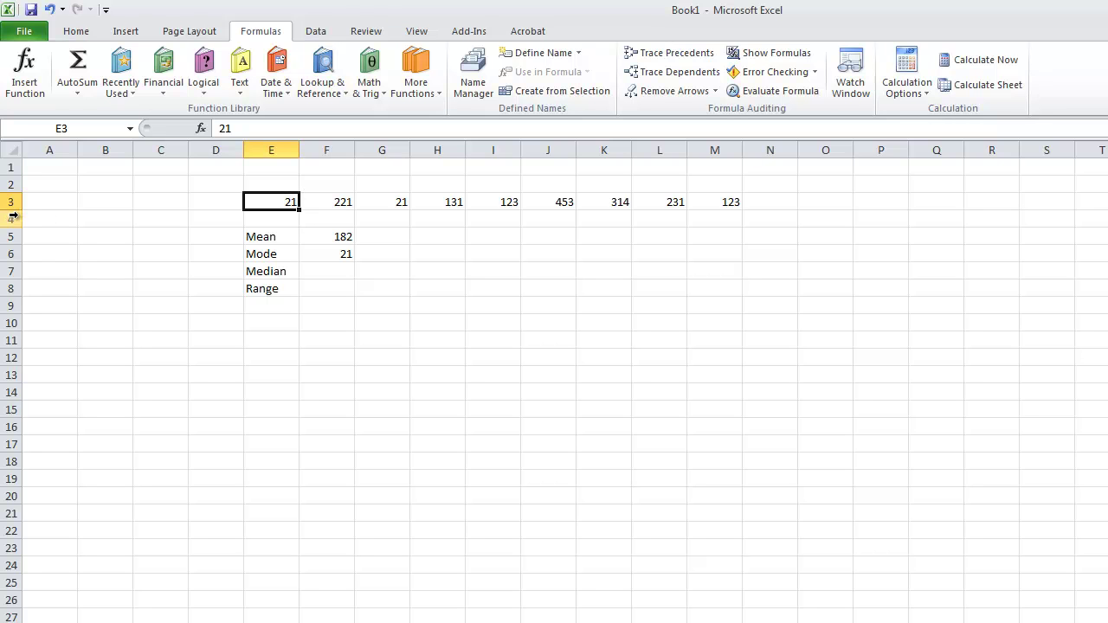
pyautogui.click(314, 255)
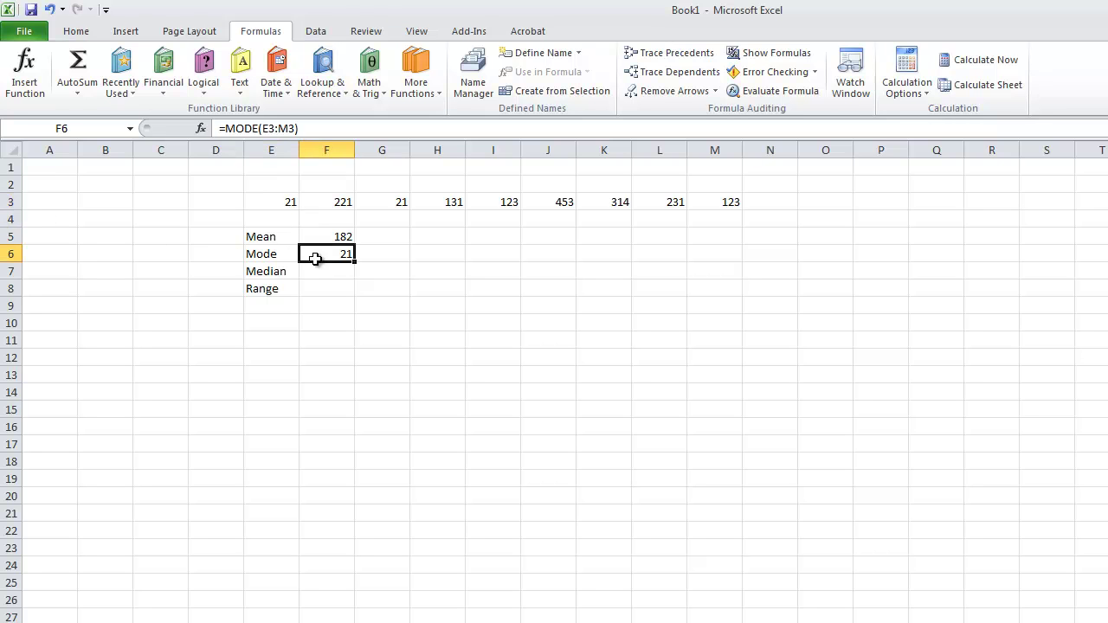
pyautogui.click(317, 269)
pyautogui.click(314, 130)
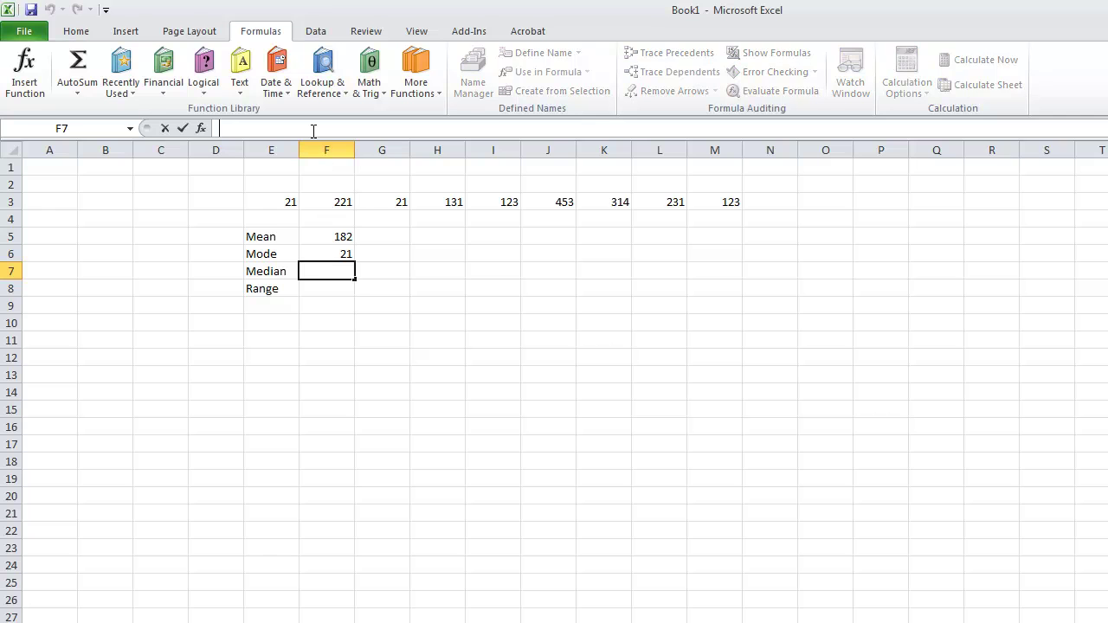
pyautogui.write('=ME')
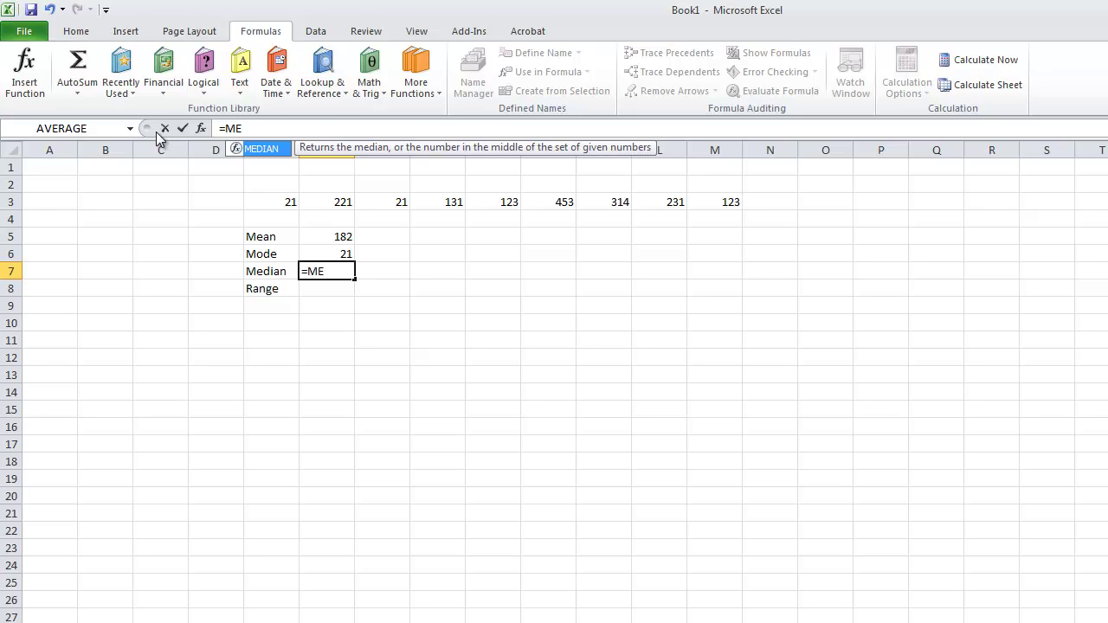
pyautogui.click(201, 128)
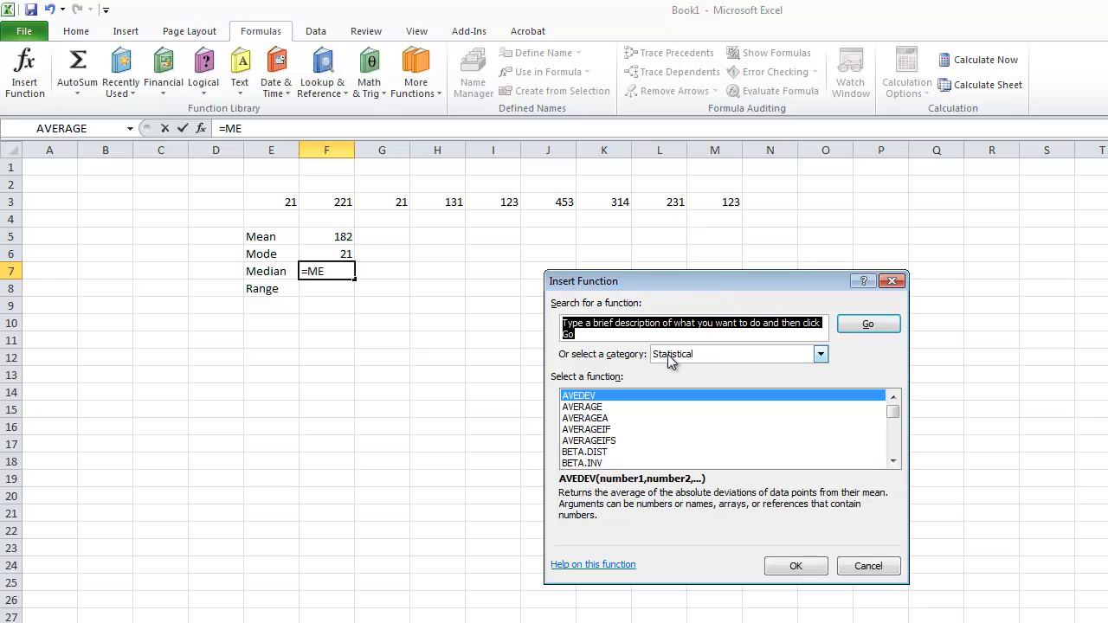
pyautogui.click(892, 281)
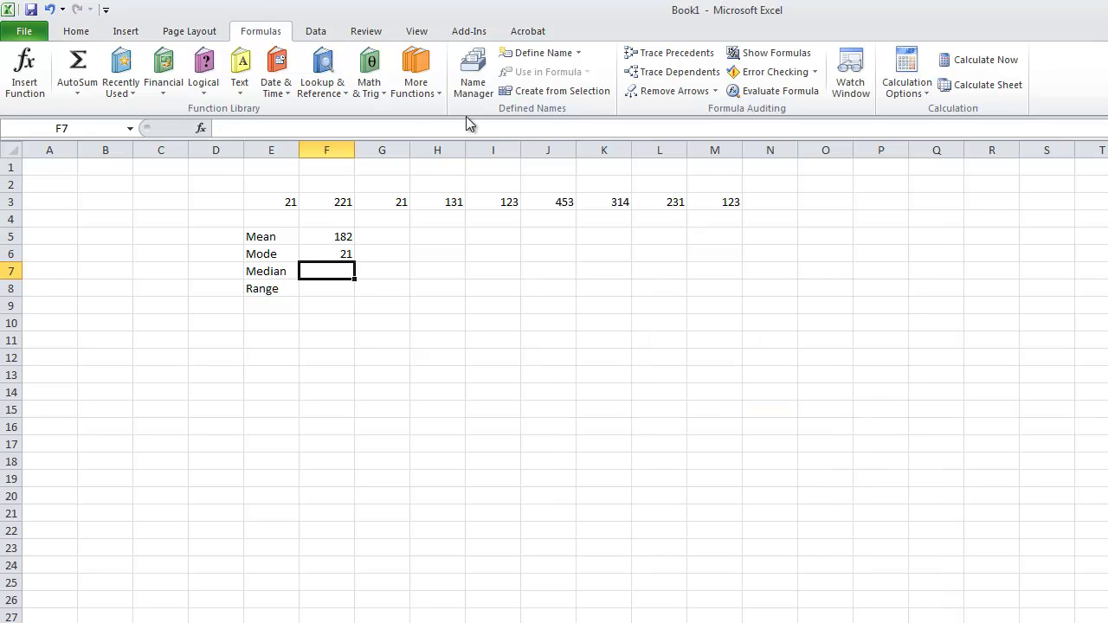
pyautogui.click(339, 252)
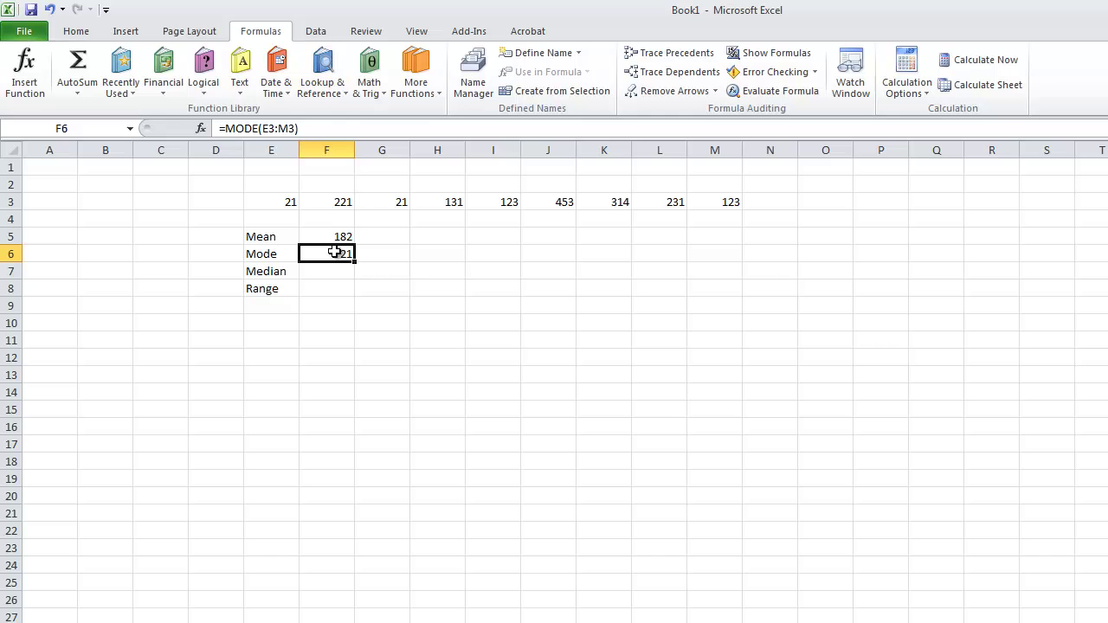
# Calculate the median in F7 with the formula =MEDIAN(E3:M3) and return to that cell to review it.
pyautogui.click(333, 269)
pyautogui.click(318, 134)
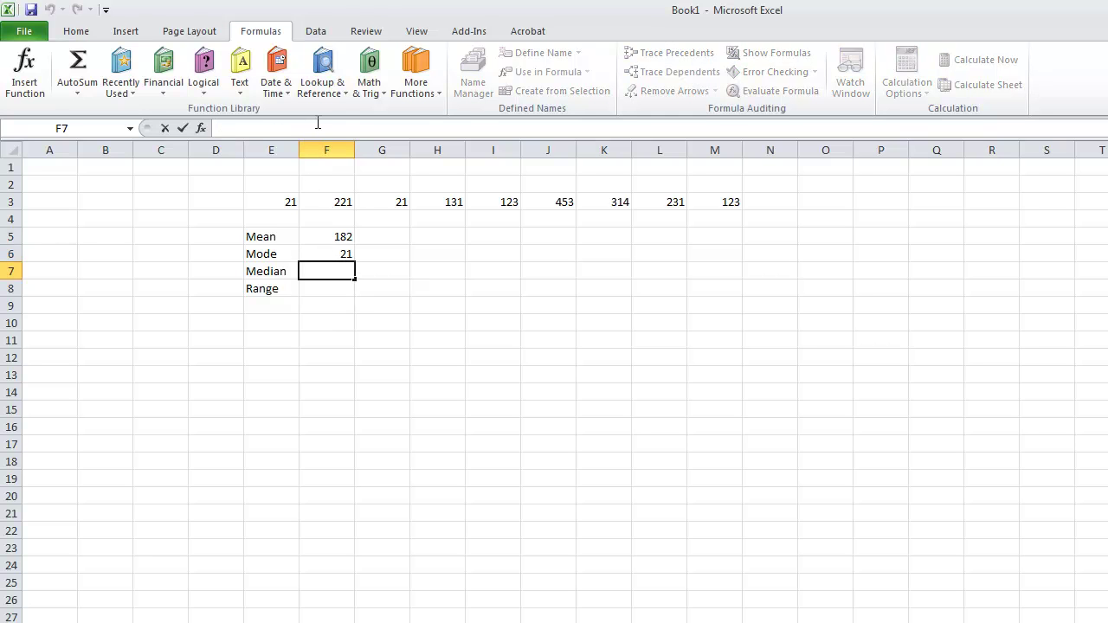
pyautogui.write('=Med')
pyautogui.press('Tab')
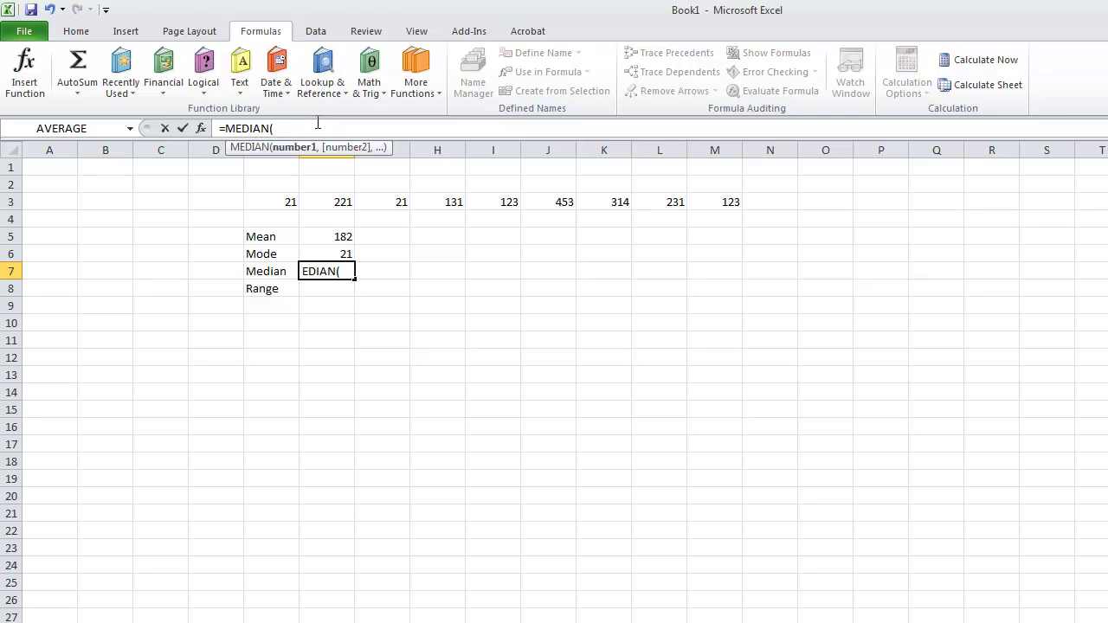
pyautogui.moveTo(291, 202); pyautogui.dragTo(733, 213)
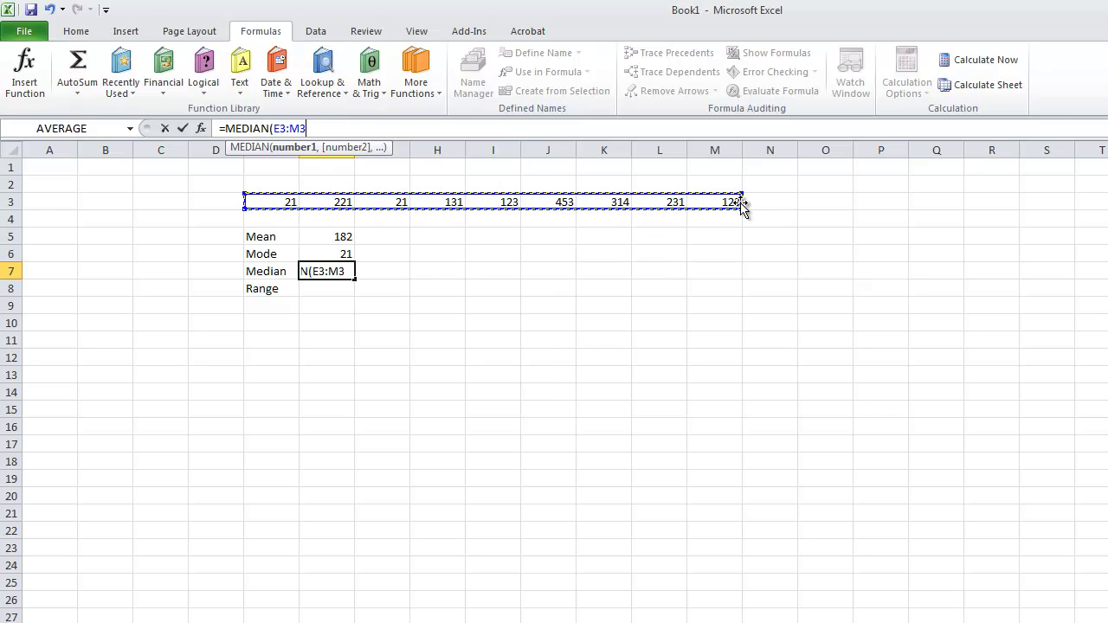
pyautogui.write(')')
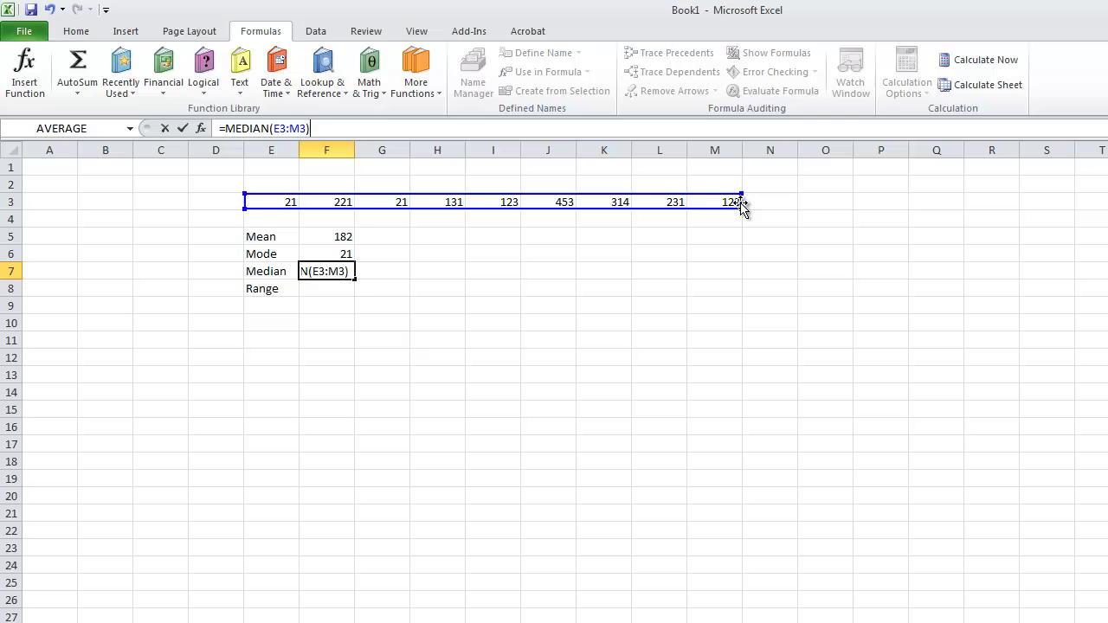
pyautogui.press('Return')
pyautogui.press('Up')
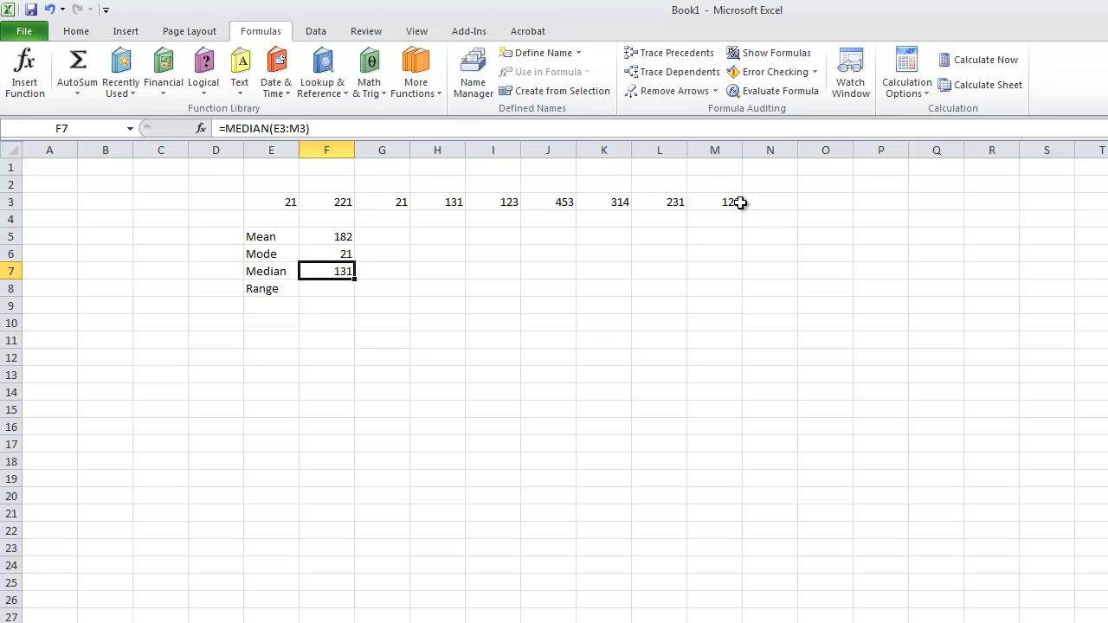
# Start a formula in the Range cell F8 and try to find a function by the name rang, cutting the entry back to =ra.
pyautogui.press('Down')
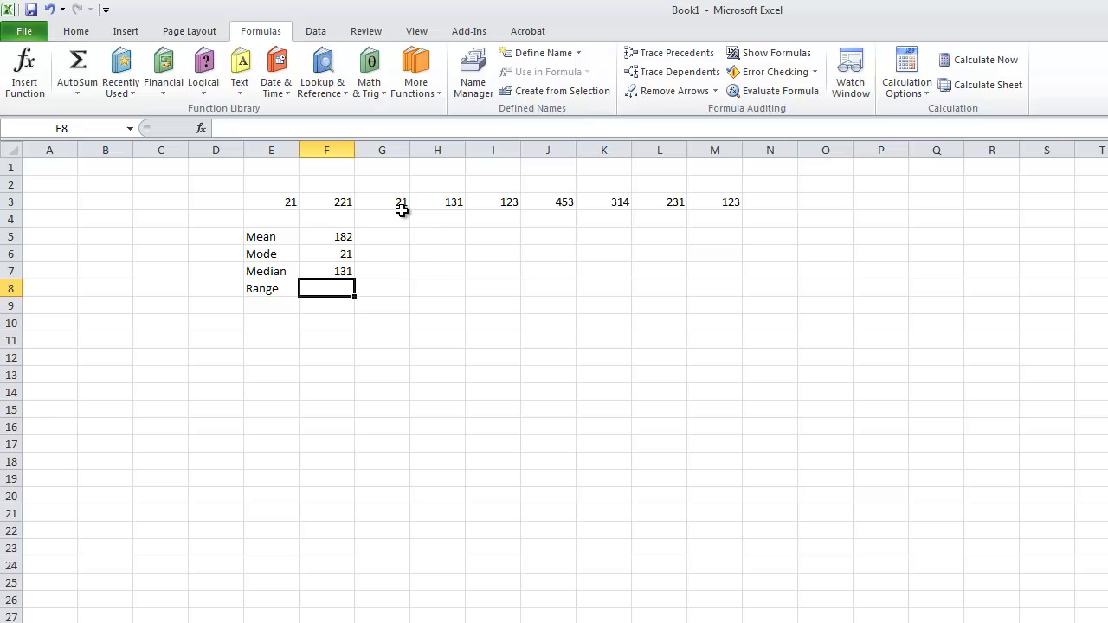
pyautogui.click(341, 128)
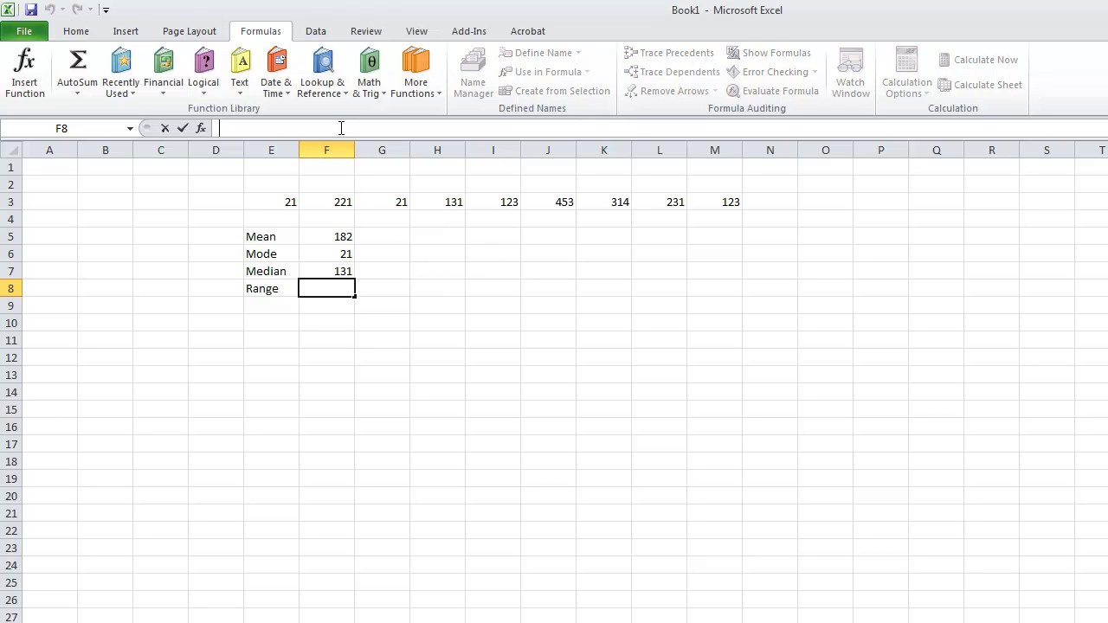
pyautogui.write('=ra')
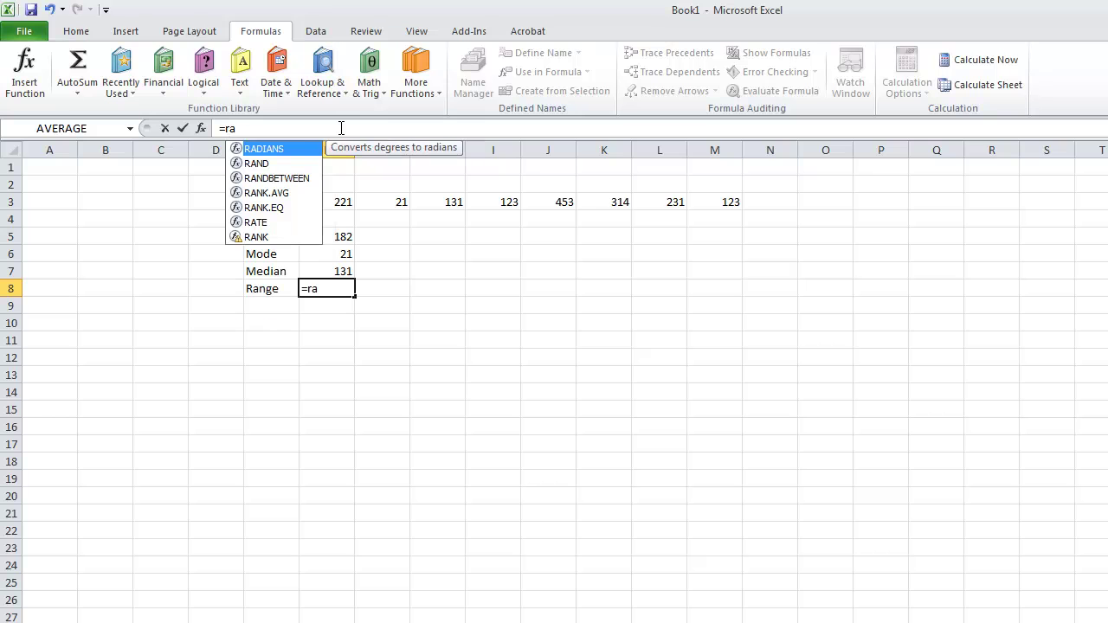
pyautogui.write('ng')
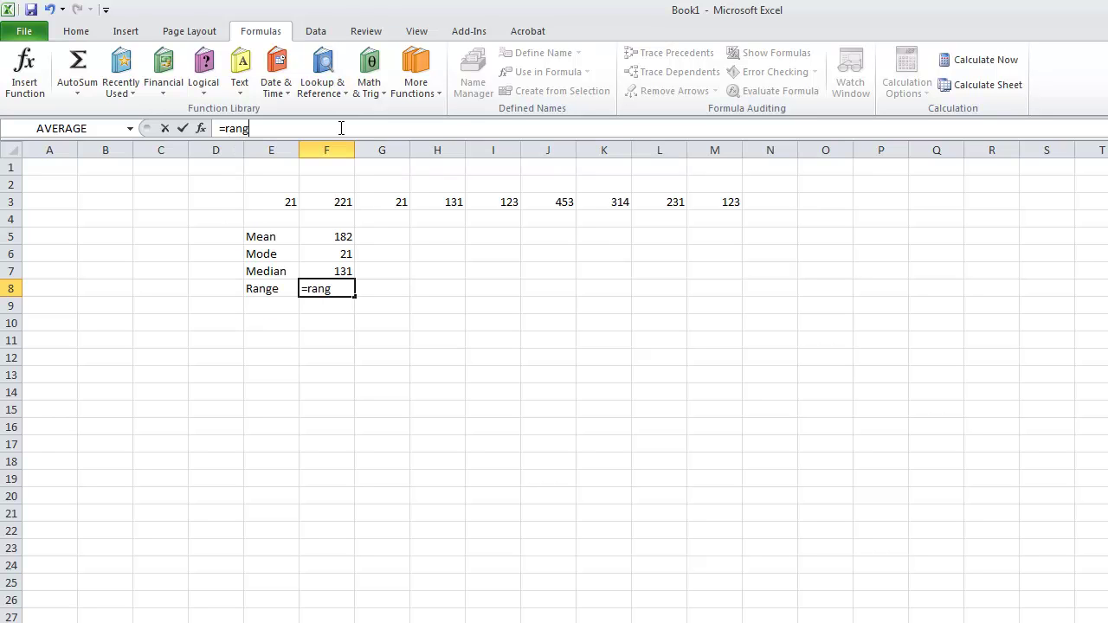
pyautogui.press('BackSpace')
pyautogui.press('BackSpace')
pyautogui.press('BackSpace')
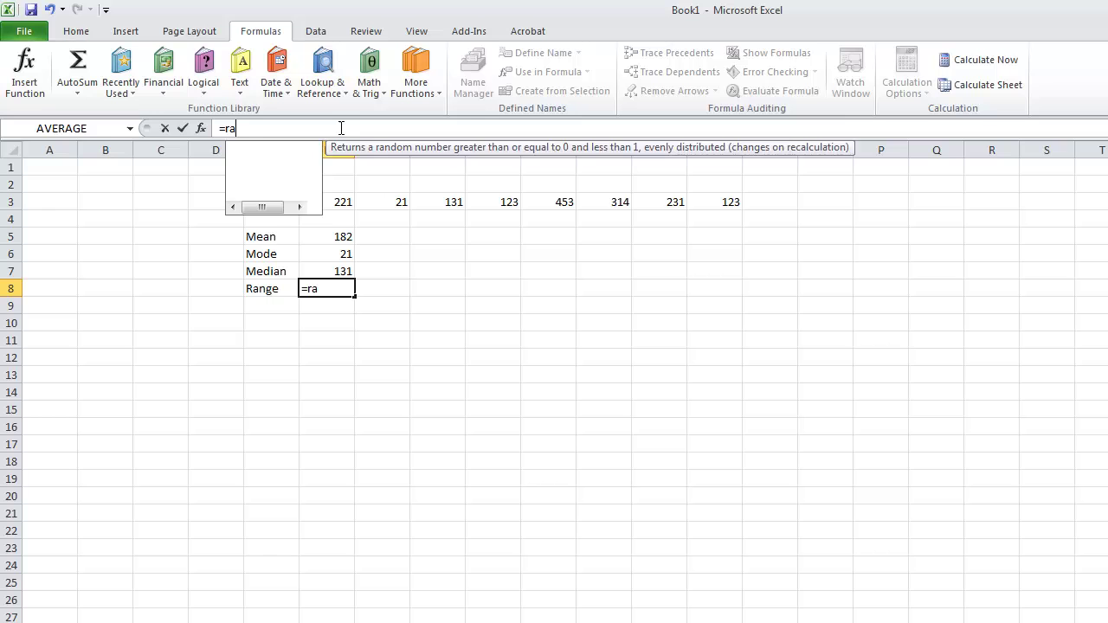
pyautogui.press('Escape')
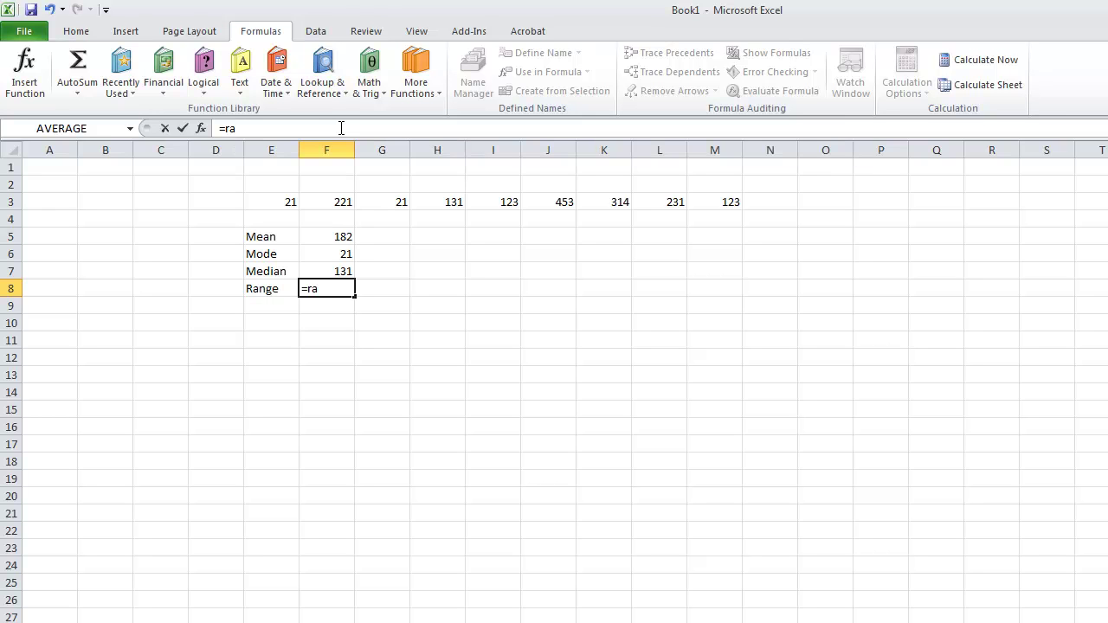
# Check the suggested functions from RAND to RANK for F8, and reduce the formula to the equals sign.
pyautogui.hotkey('alt', 'Down')
pyautogui.press('Down')
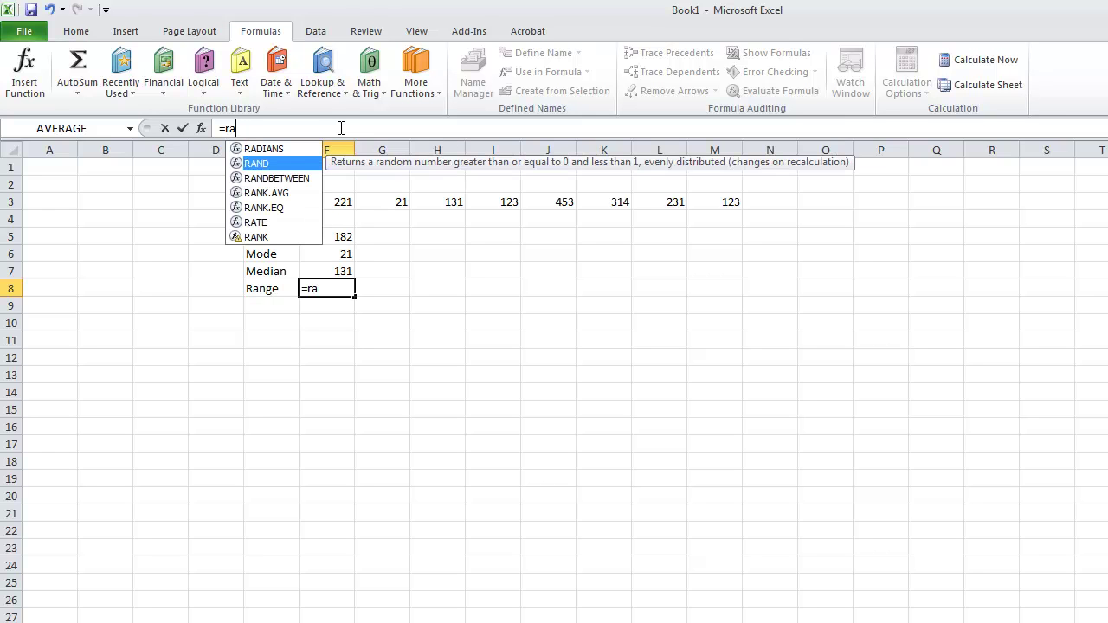
pyautogui.press('Down')
pyautogui.press('Down')
pyautogui.press('Down')
pyautogui.press('Down')
pyautogui.press('Down')
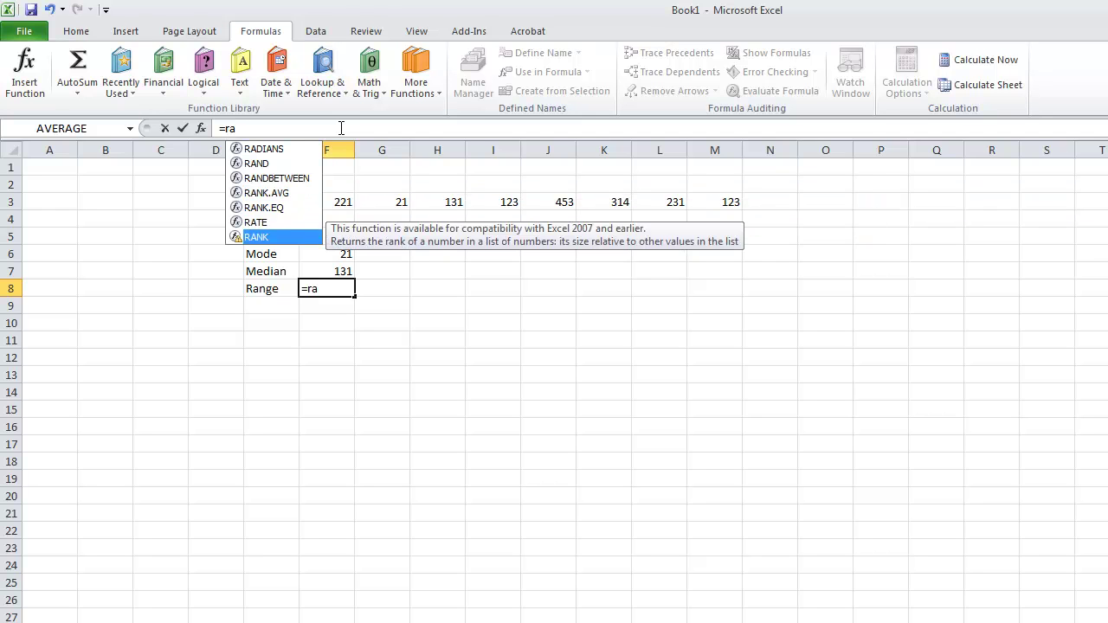
pyautogui.press('BackSpace')
pyautogui.press('BackSpace')
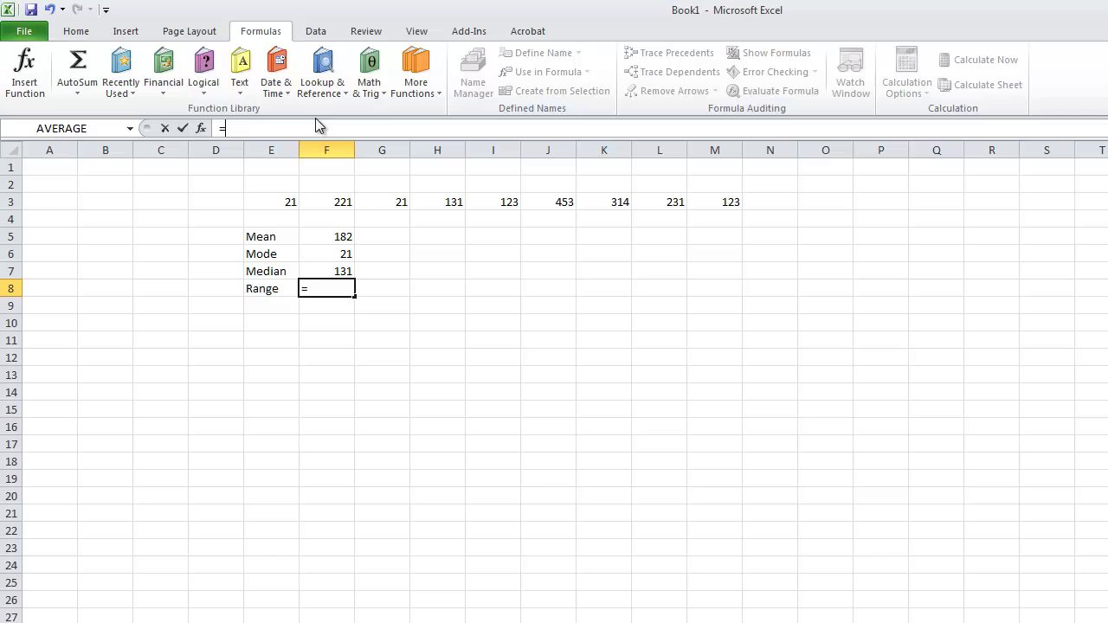
# Open the function inserter for F8 and look through the Statistical functions for one that calculates the range.
pyautogui.click(204, 129)
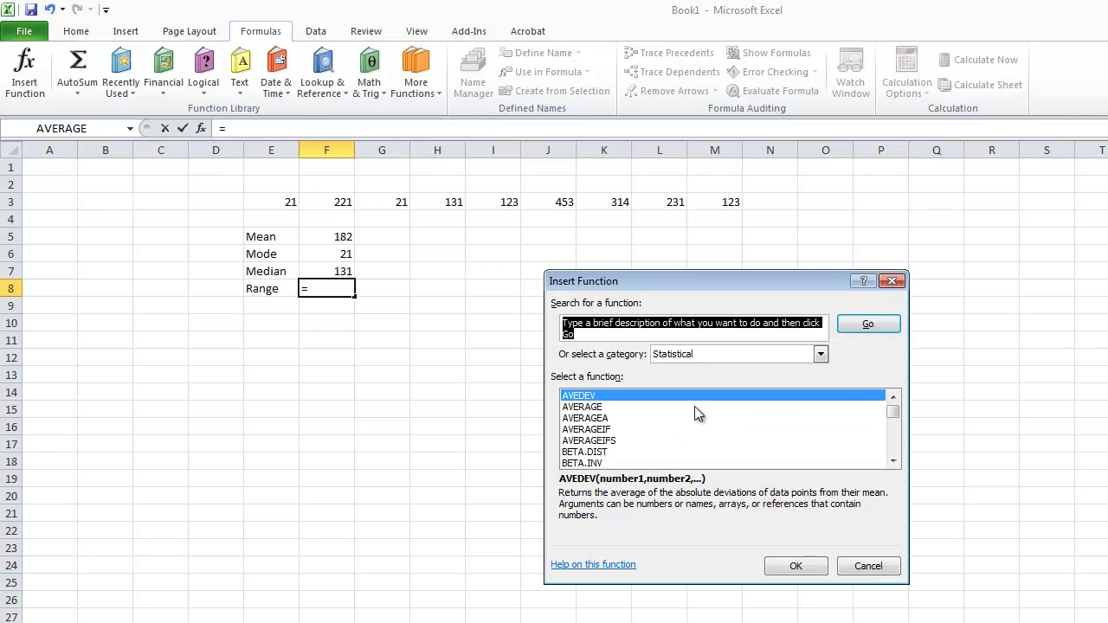
pyautogui.click(893, 461)
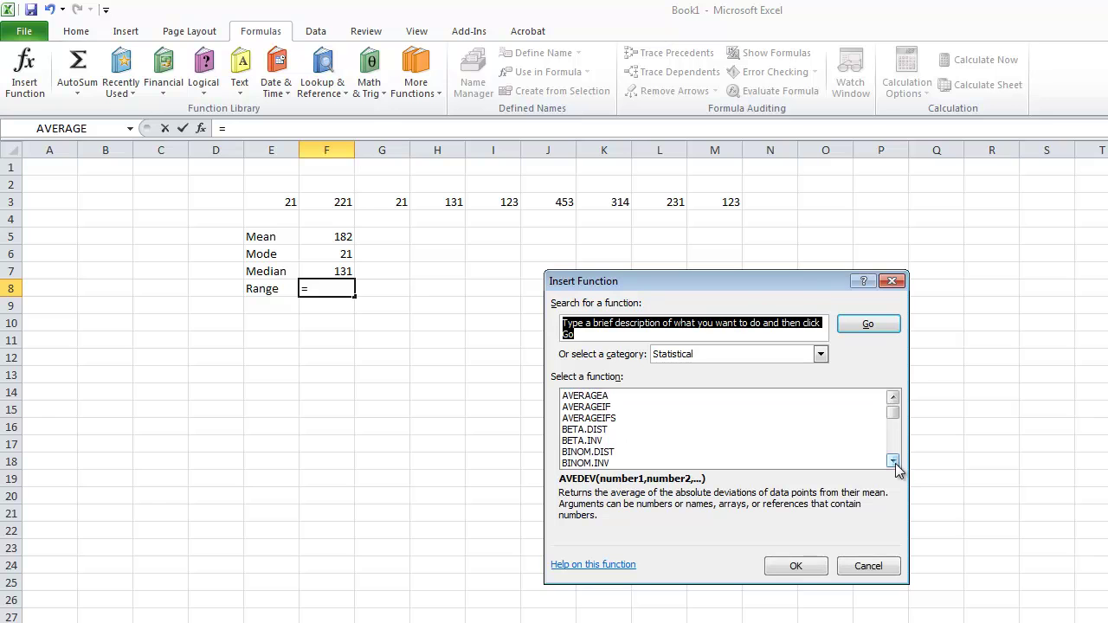
pyautogui.moveTo(895, 413); pyautogui.dragTo(894, 398)
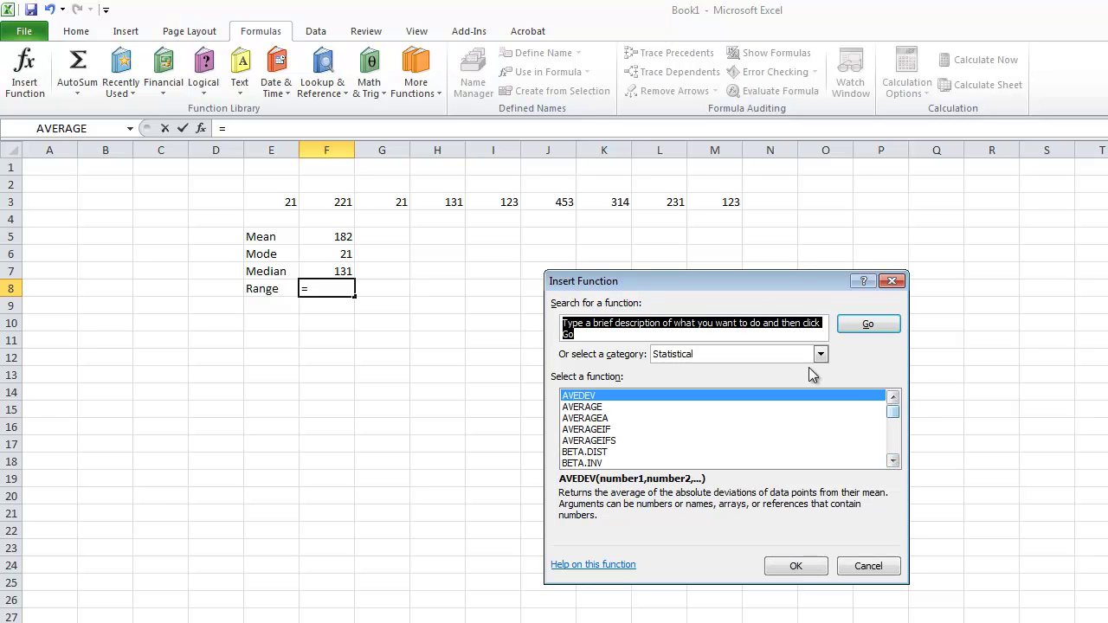
pyautogui.click(785, 356)
pyautogui.click(710, 424)
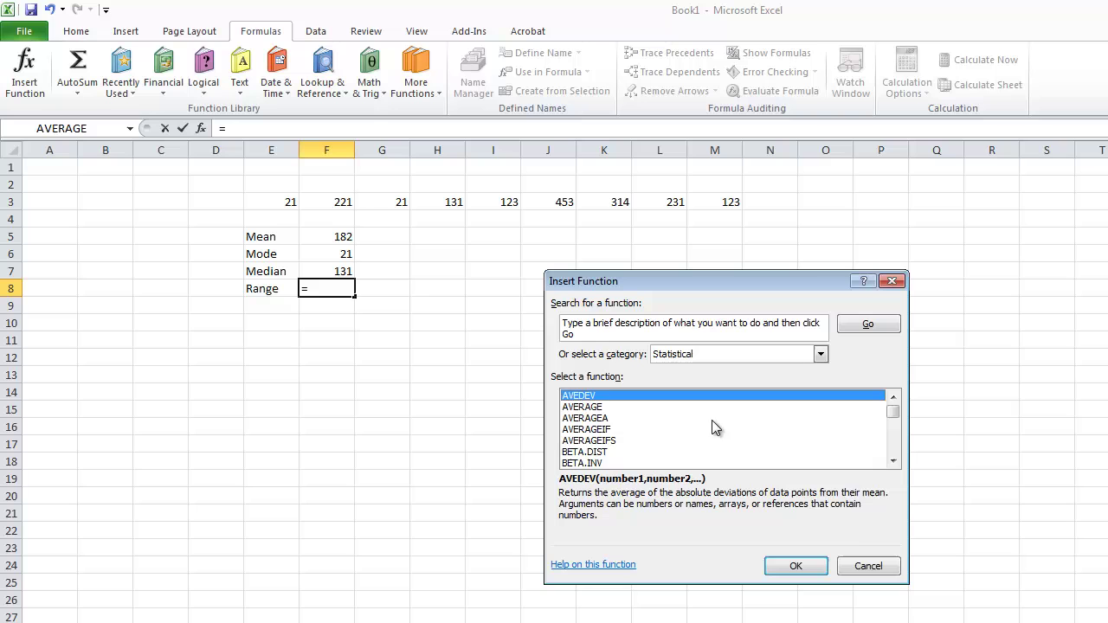
pyautogui.click(893, 462)
pyautogui.click(892, 462)
pyautogui.click(893, 462)
pyautogui.click(893, 462)
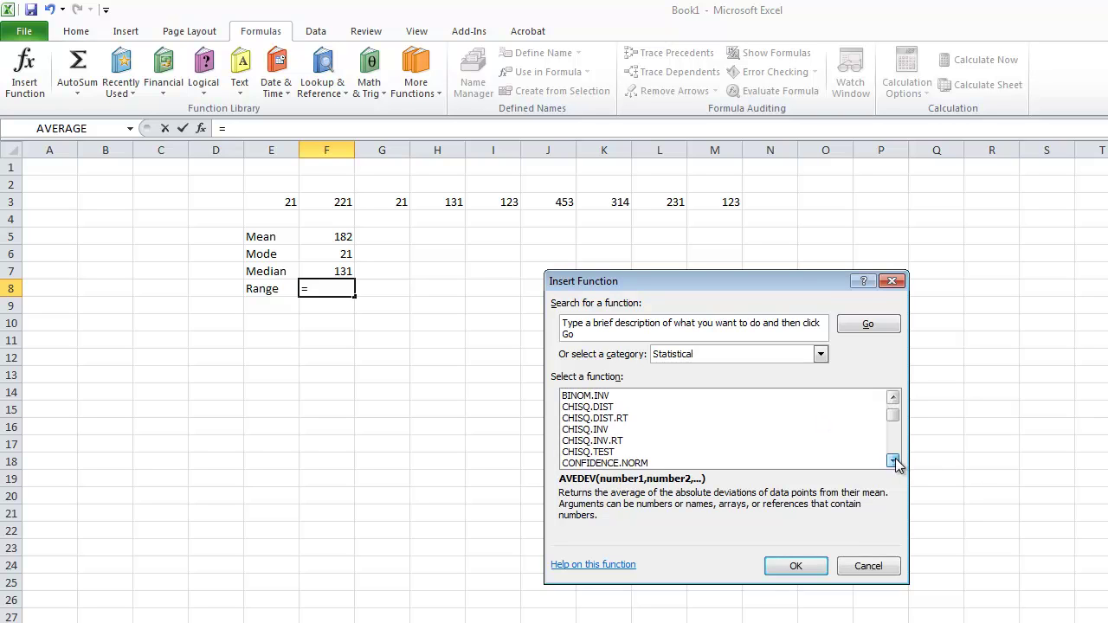
pyautogui.click(893, 462)
pyautogui.moveTo(896, 460); pyautogui.dragTo(896, 460)
# Search the function library for "range".
pyautogui.click(715, 322)
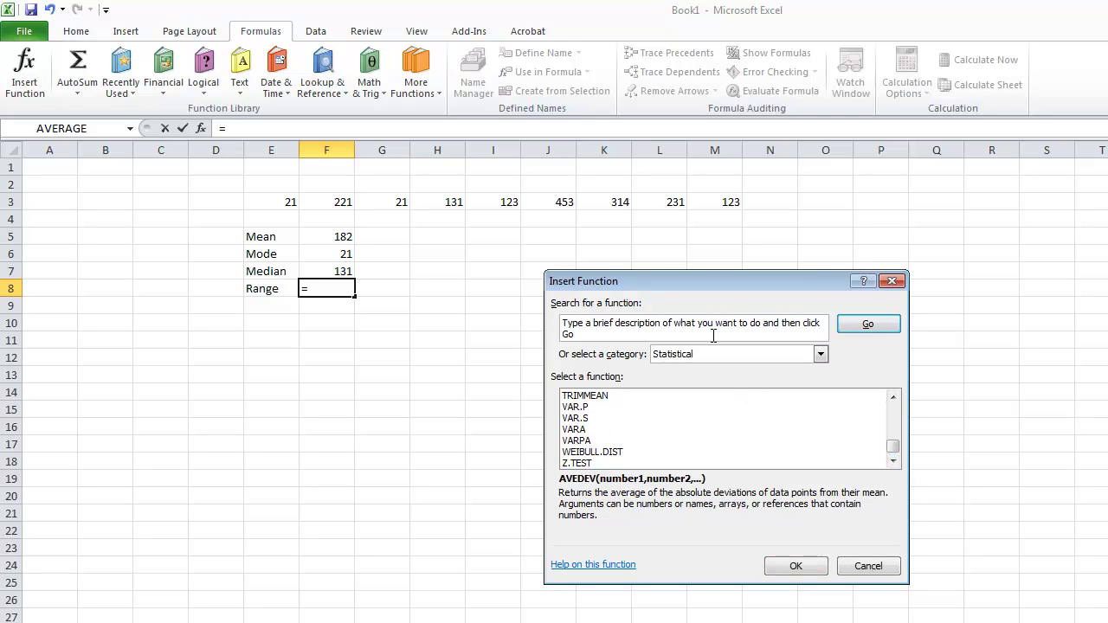
pyautogui.click(713, 335)
pyautogui.write('range')
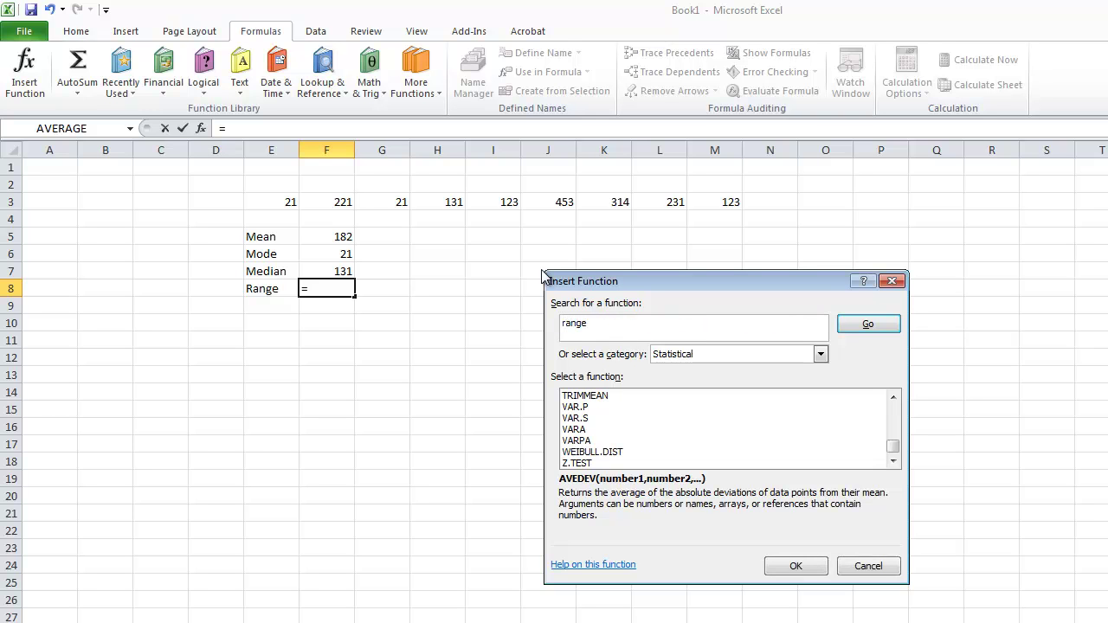
pyautogui.press('Tab')
pyautogui.press('Escape')
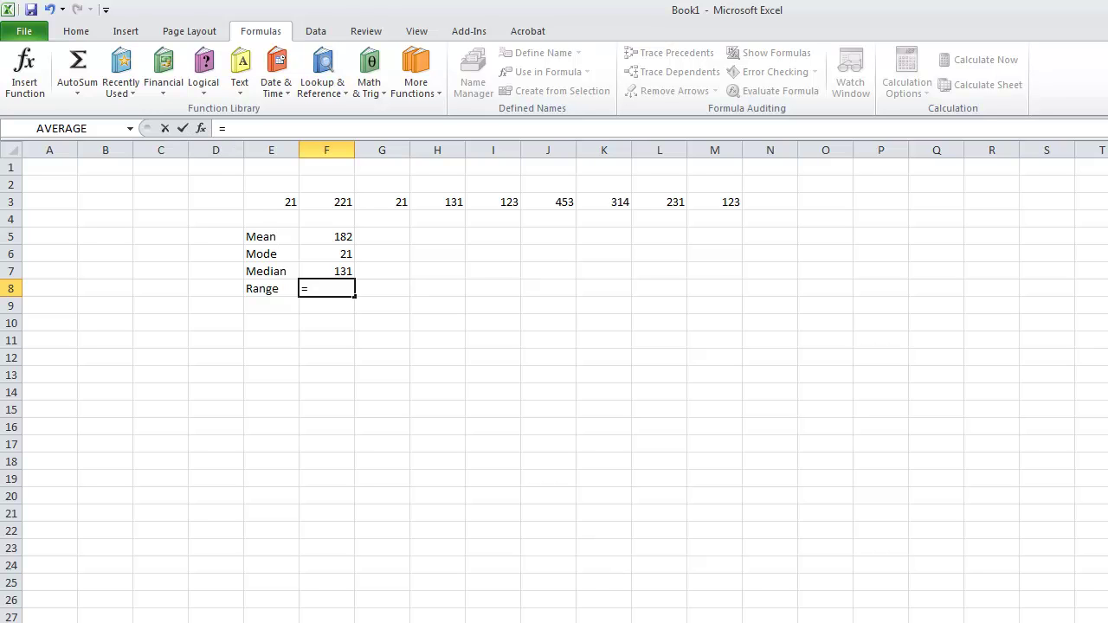
pyautogui.click(200, 128)
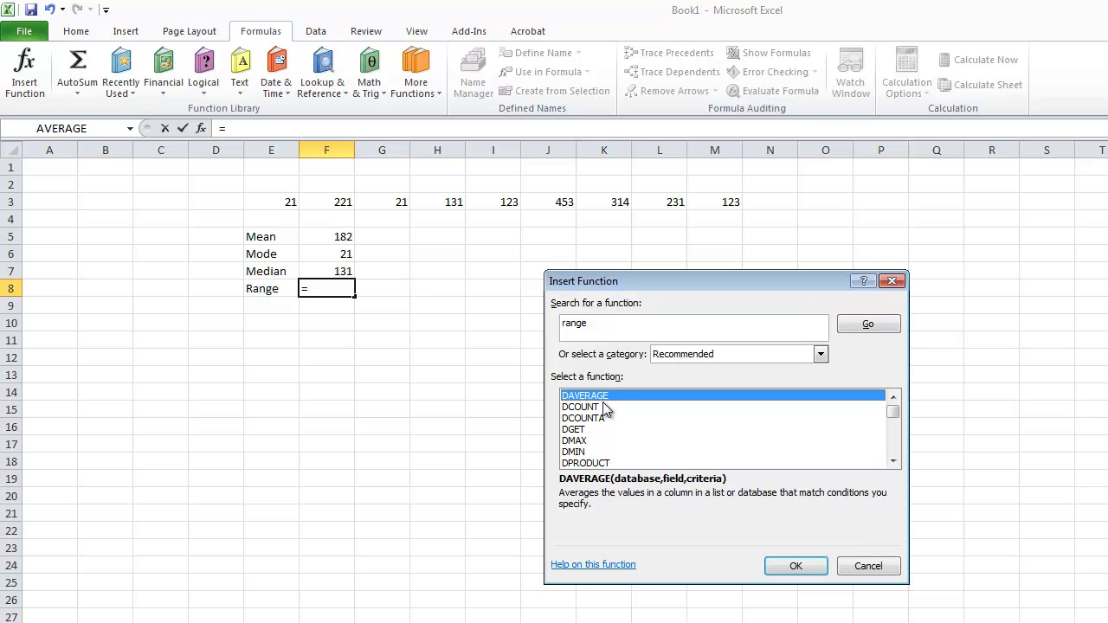
# Read the descriptions of DCOUNT, DCOUNTA, DAVERAGE and DGET among the recommended functions.
pyautogui.click(582, 407)
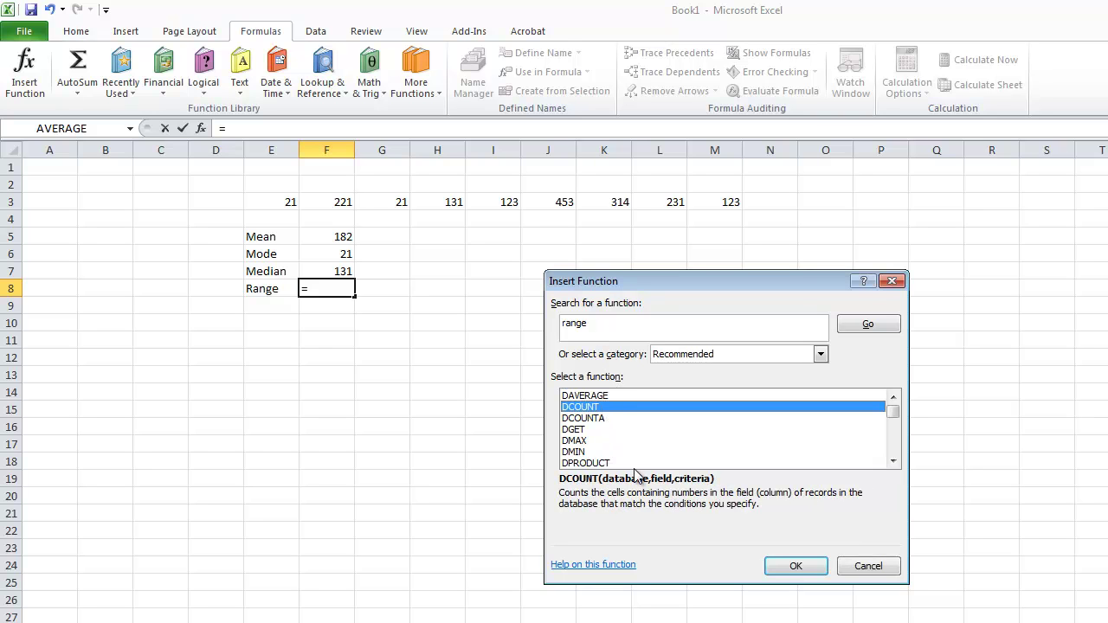
pyautogui.click(601, 421)
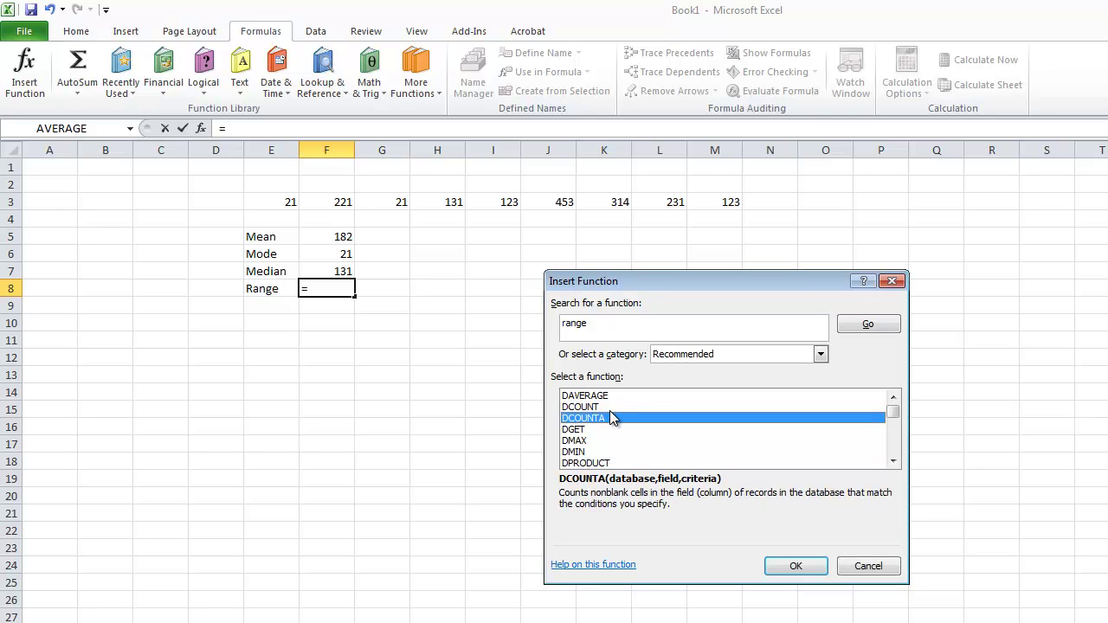
pyautogui.click(612, 408)
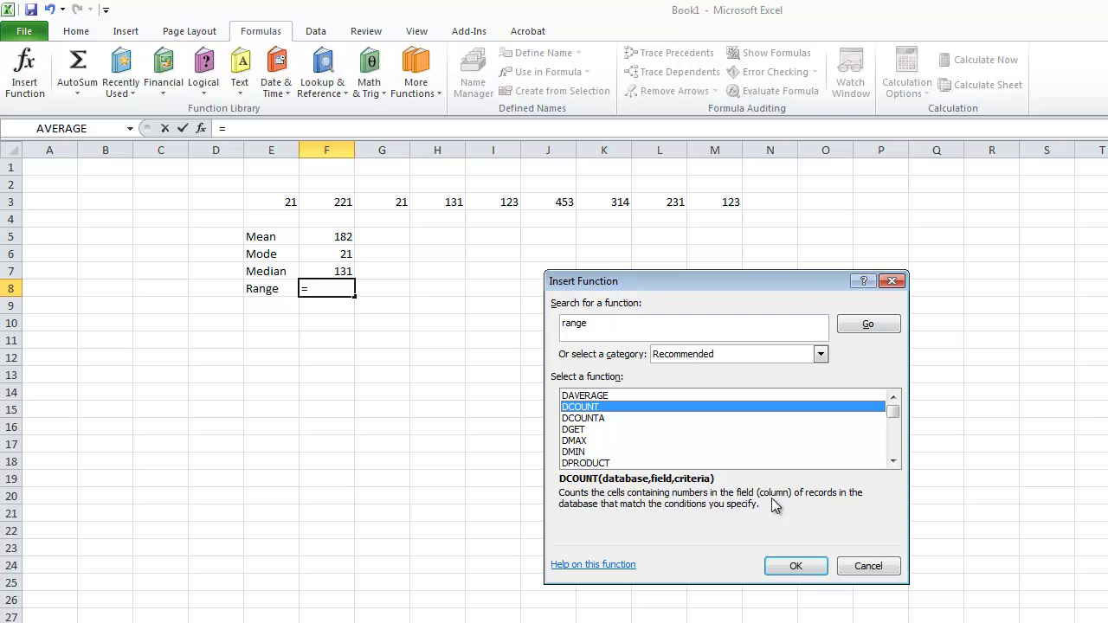
pyautogui.click(607, 397)
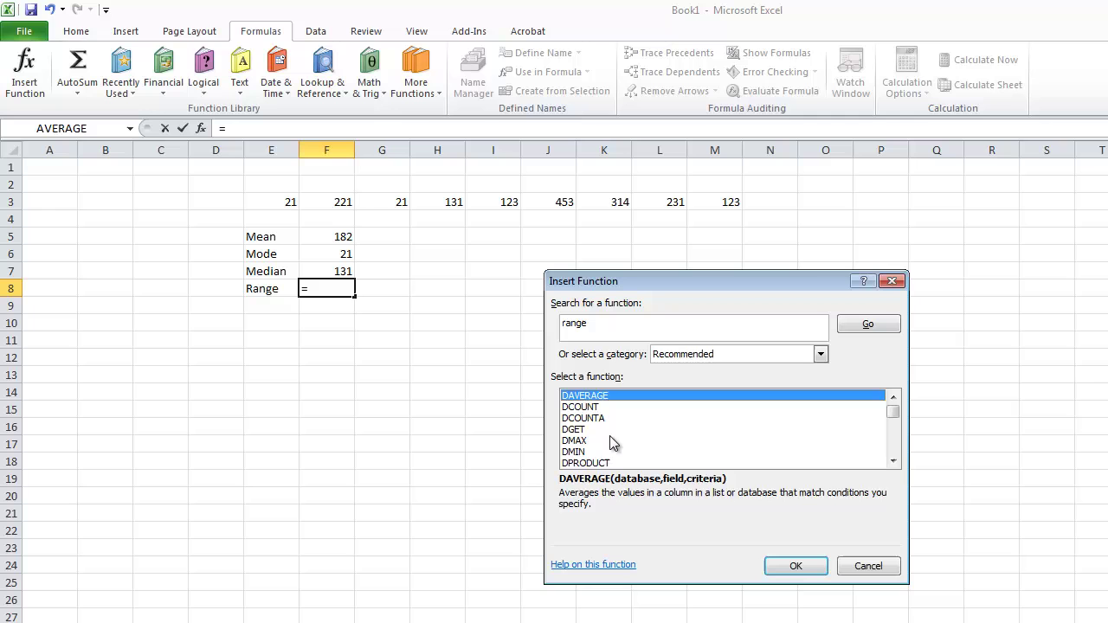
pyautogui.click(610, 419)
pyautogui.click(594, 431)
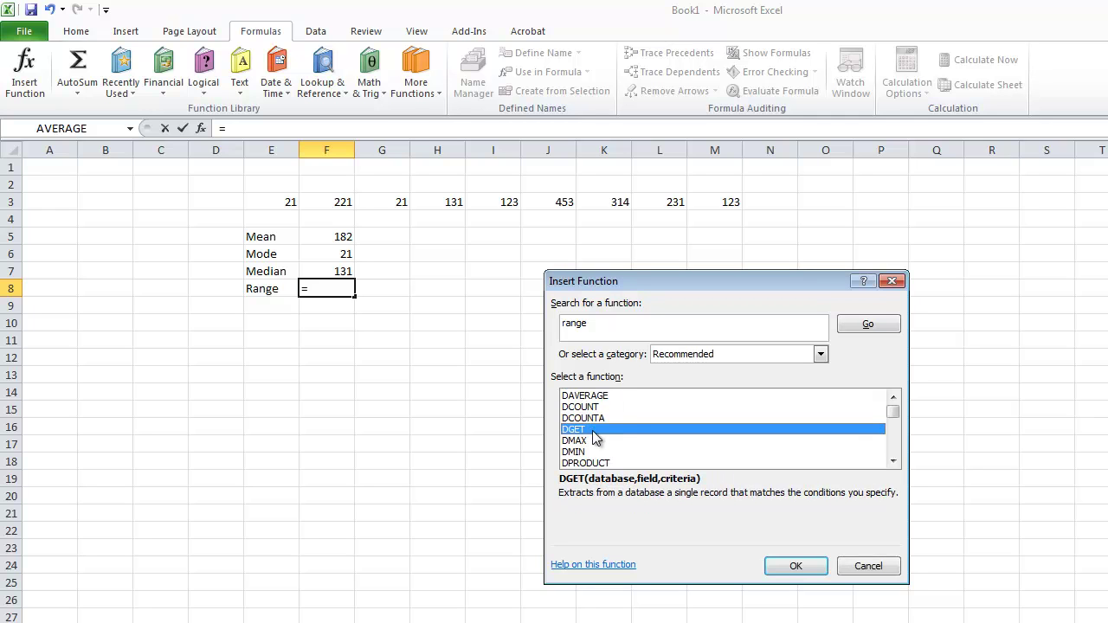
# Read through the descriptions of the recommended functions from DMAX down to NETWORKDAYS.INTL for one that calculates the range.
pyautogui.press('Down')
pyautogui.press('Down')
pyautogui.press('Down')
pyautogui.press('Down')
pyautogui.press('Down')
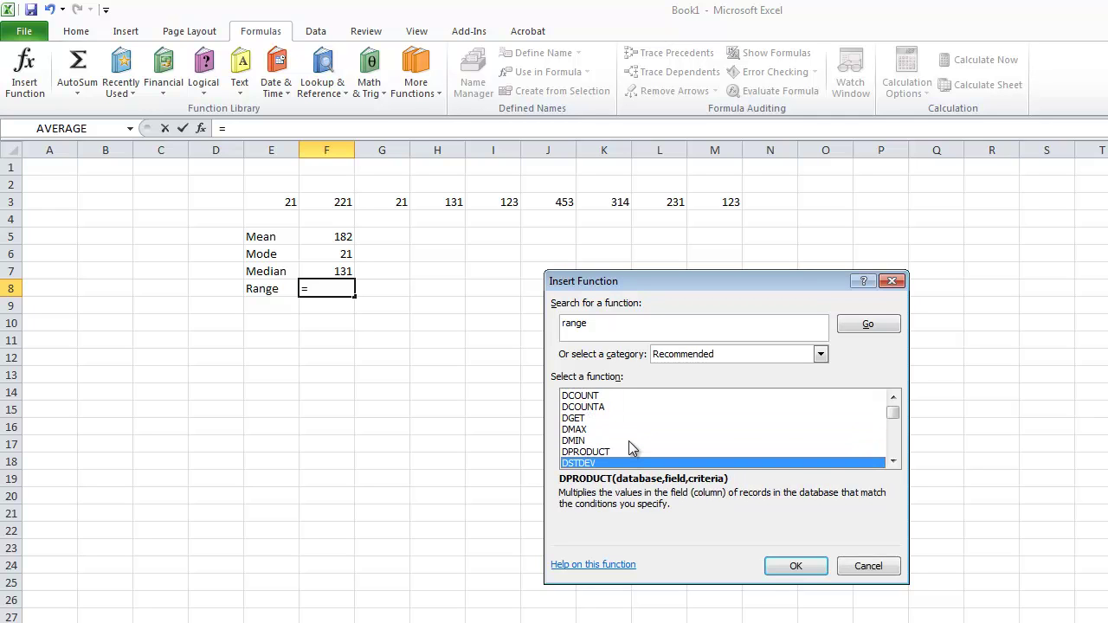
pyautogui.press('Down')
pyautogui.press('Down')
pyautogui.press('Down')
pyautogui.press('Down')
pyautogui.press('Down')
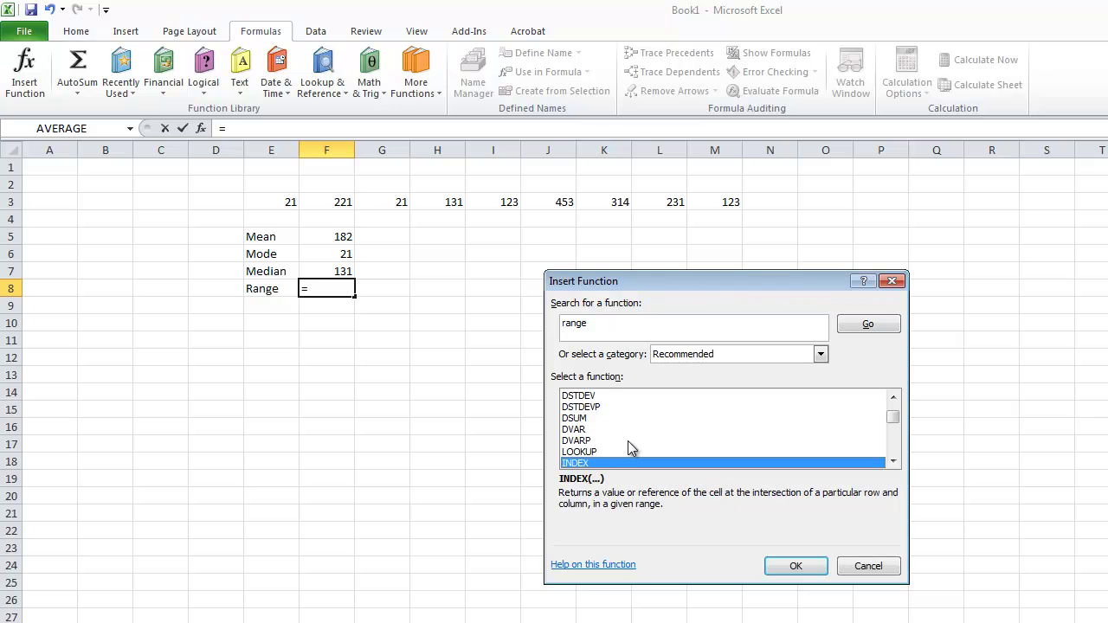
pyautogui.press('Down')
pyautogui.press('Down')
pyautogui.press('Down')
pyautogui.press('Down')
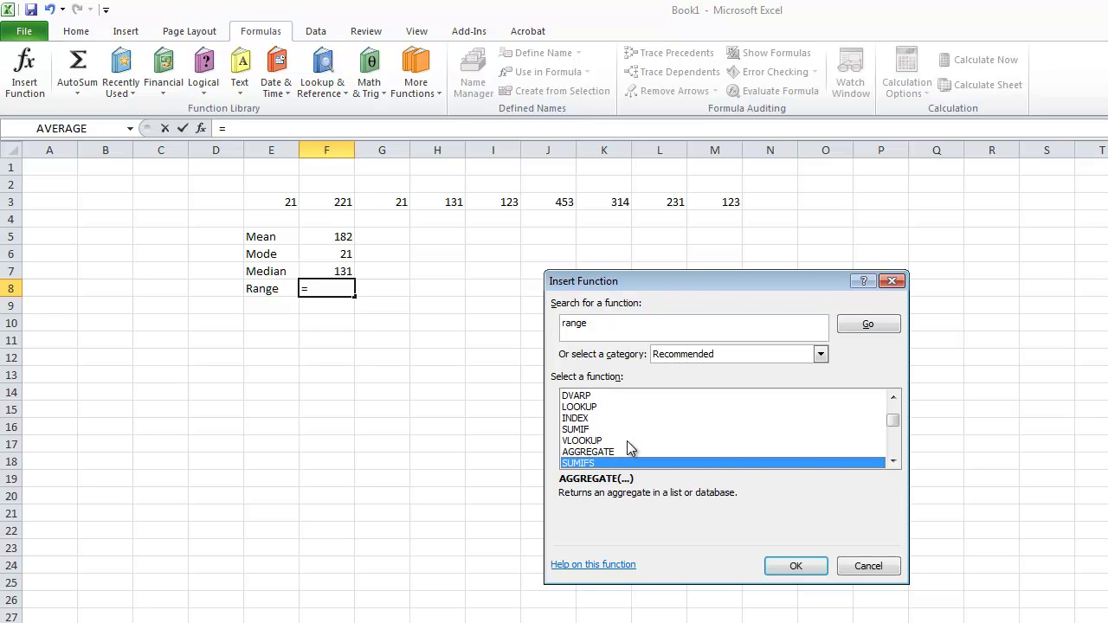
pyautogui.press('Down')
pyautogui.press('Down')
pyautogui.press('Down')
pyautogui.press('Down')
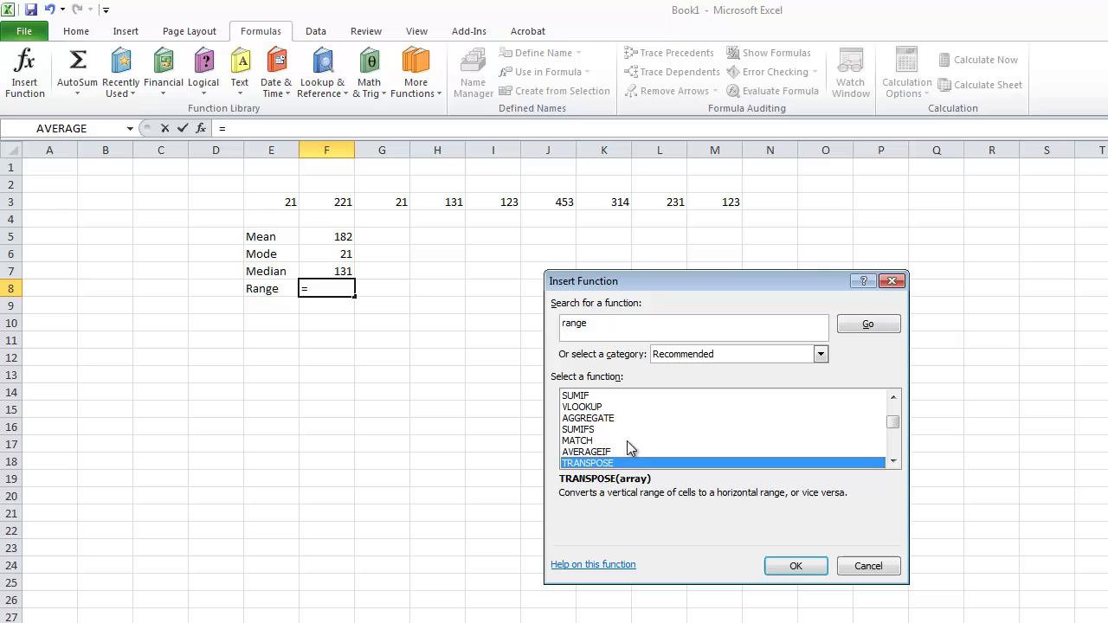
pyautogui.press('Down')
pyautogui.press('Down')
pyautogui.press('Down')
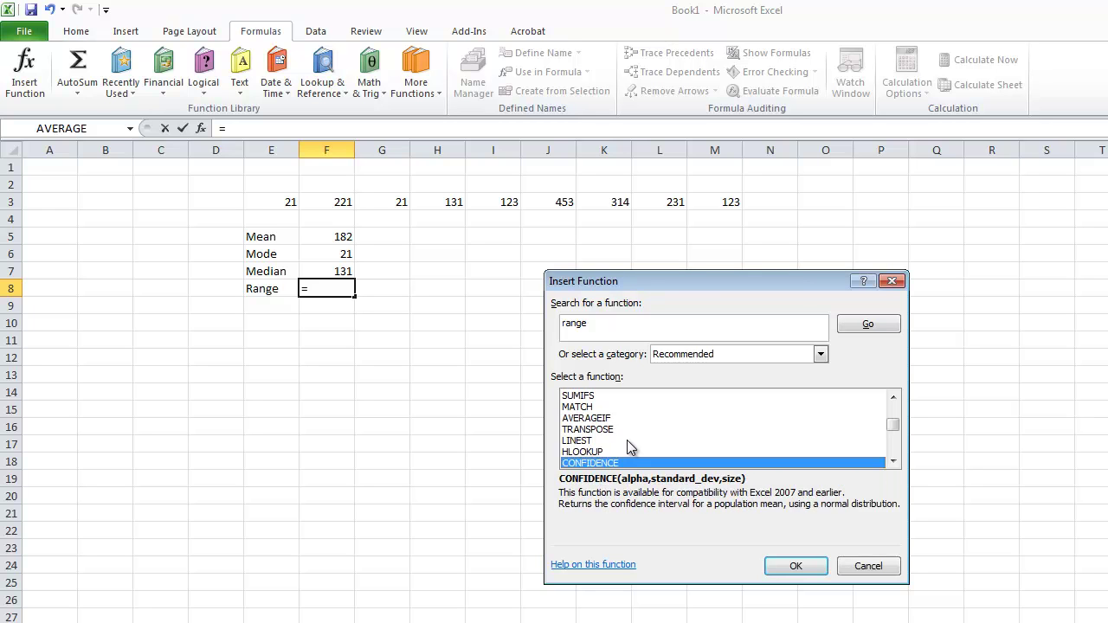
pyautogui.press('Down')
pyautogui.press('Down')
pyautogui.press('Down')
pyautogui.press('Down')
pyautogui.press('Down')
pyautogui.press('Down')
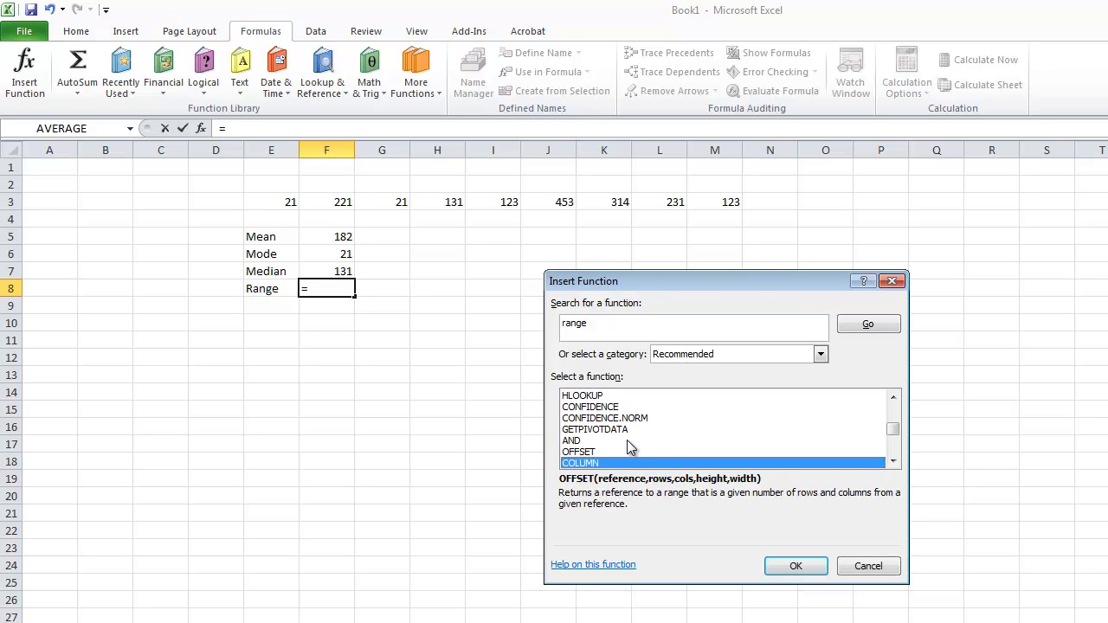
pyautogui.press('Down')
pyautogui.press('Down')
pyautogui.press('Down')
pyautogui.press('Down')
pyautogui.press('Down')
pyautogui.press('Down')
pyautogui.press('Down')
pyautogui.press('Down')
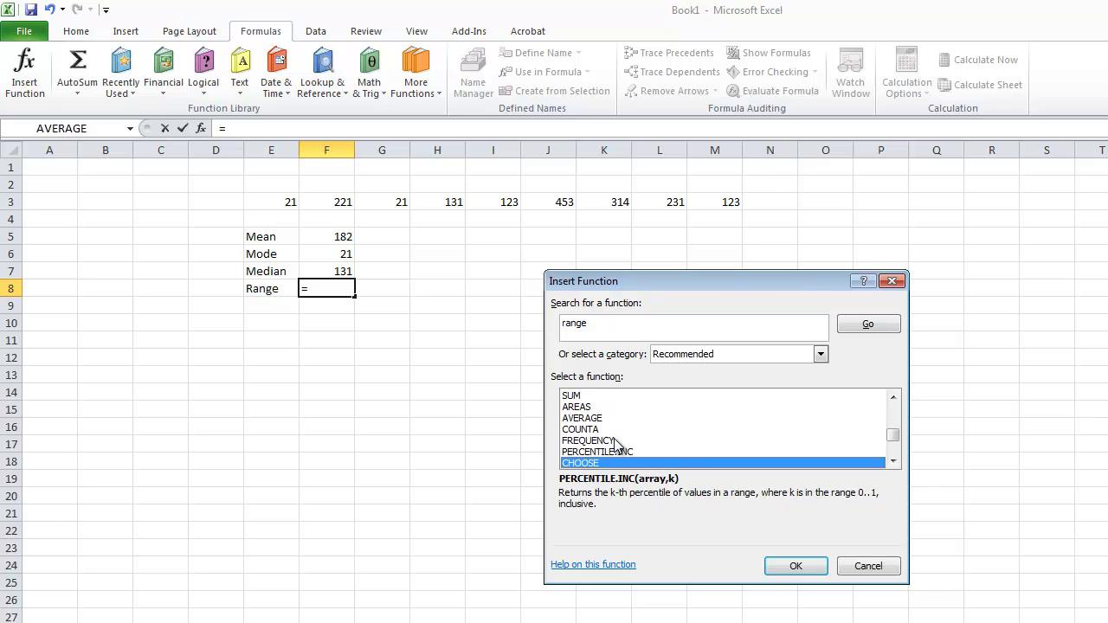
pyautogui.press('Down')
pyautogui.press('Down')
pyautogui.press('Down')
pyautogui.press('Down')
pyautogui.press('Down')
pyautogui.press('Down')
pyautogui.press('Down')
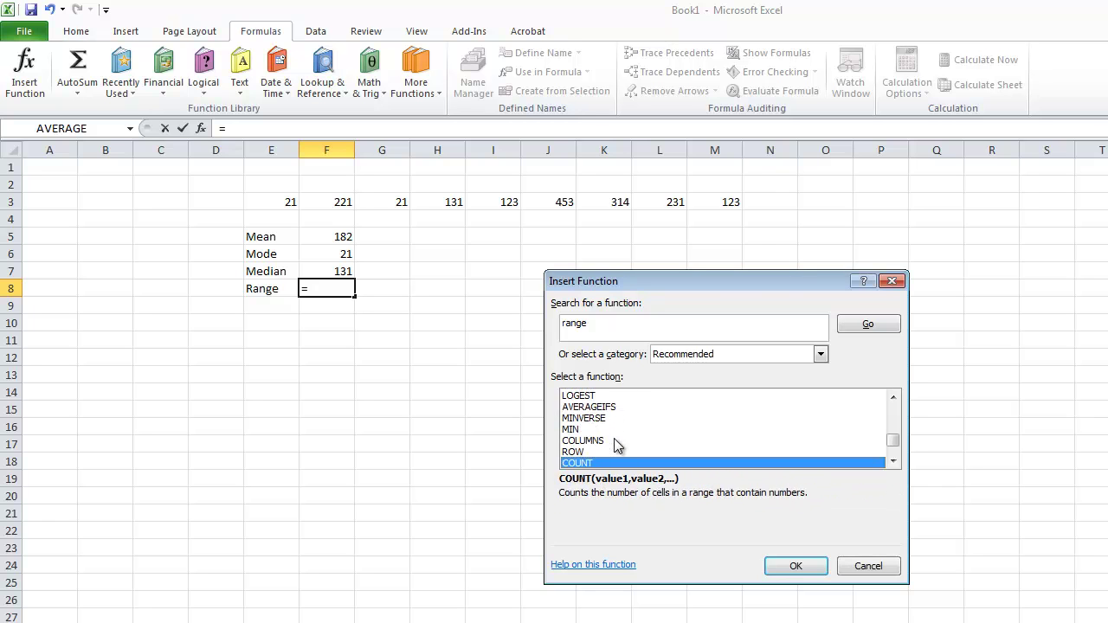
pyautogui.press('Down')
pyautogui.press('Down')
pyautogui.press('Down')
pyautogui.press('Down')
pyautogui.press('Down')
pyautogui.press('Down')
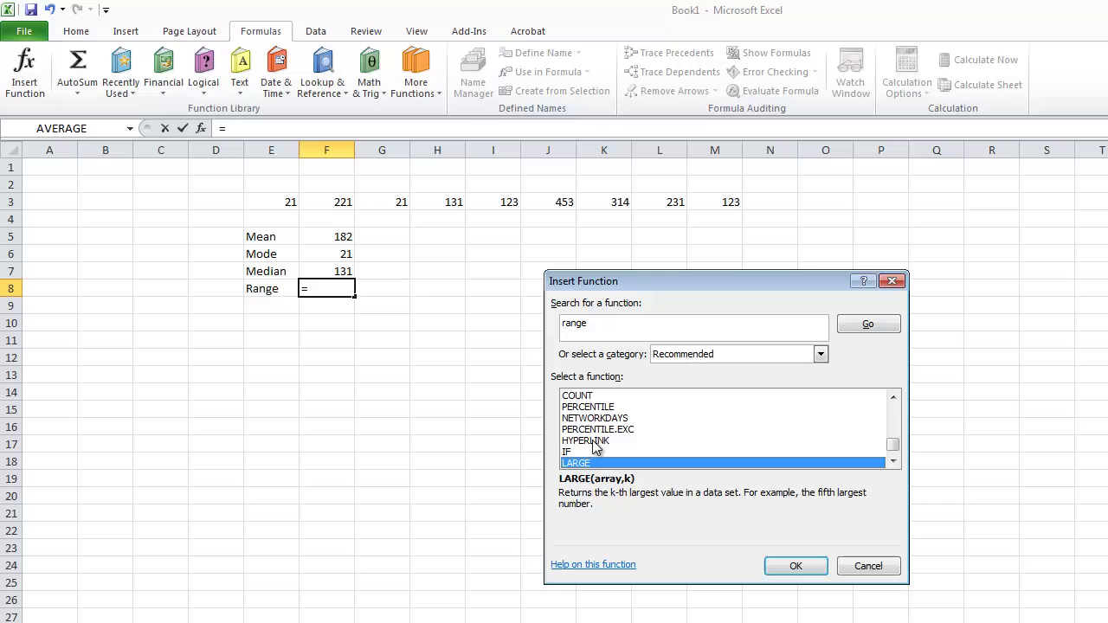
# Recheck the recommended functions from SUBTOTAL back up to DMAX and DMIN, and look over the end of the list.
pyautogui.press('Up')
pyautogui.press('Up')
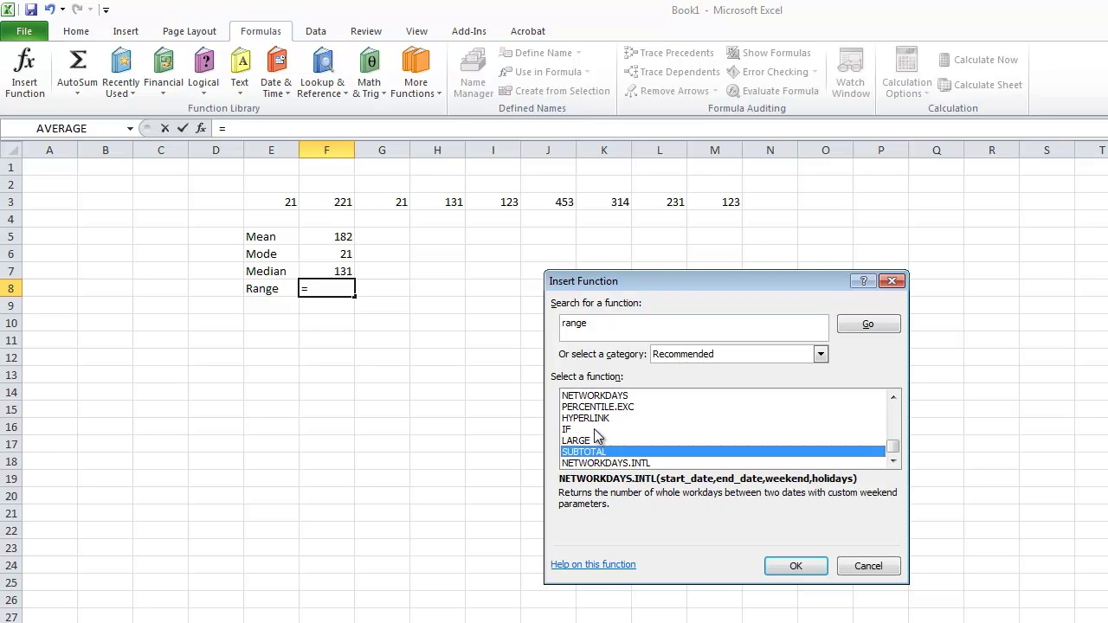
pyautogui.press('Up')
pyautogui.press('Up')
pyautogui.press('Up')
pyautogui.press('Up')
pyautogui.press('Up')
pyautogui.press('Up')
pyautogui.press('Up')
pyautogui.press('Up')
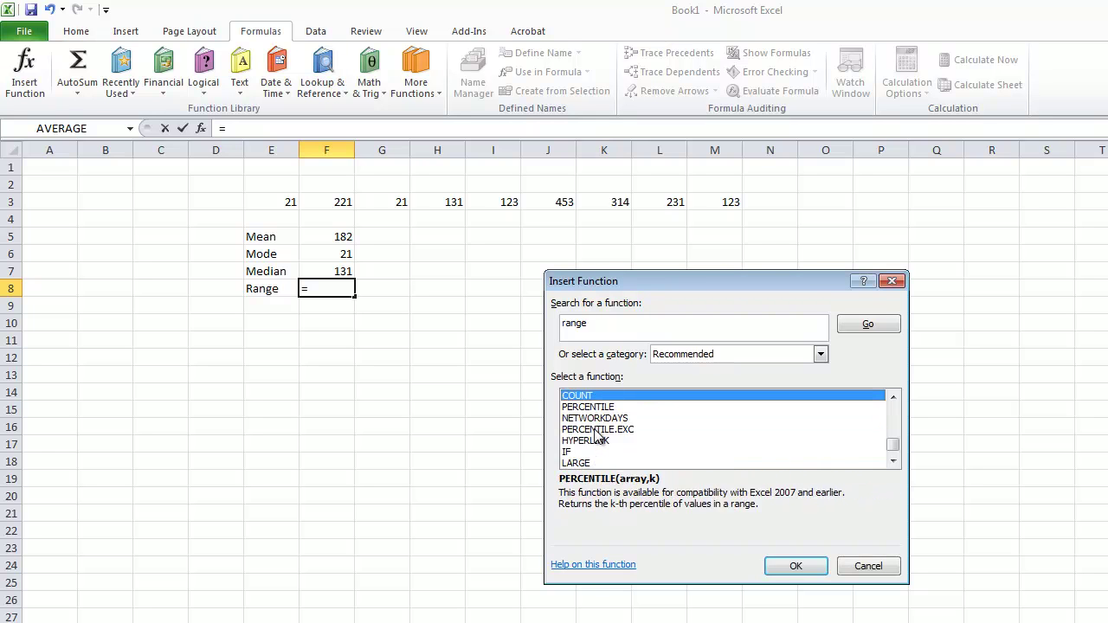
pyautogui.press('Up')
pyautogui.press('Up')
pyautogui.press('Up')
pyautogui.press('Up')
pyautogui.press('Up')
pyautogui.press('Up')
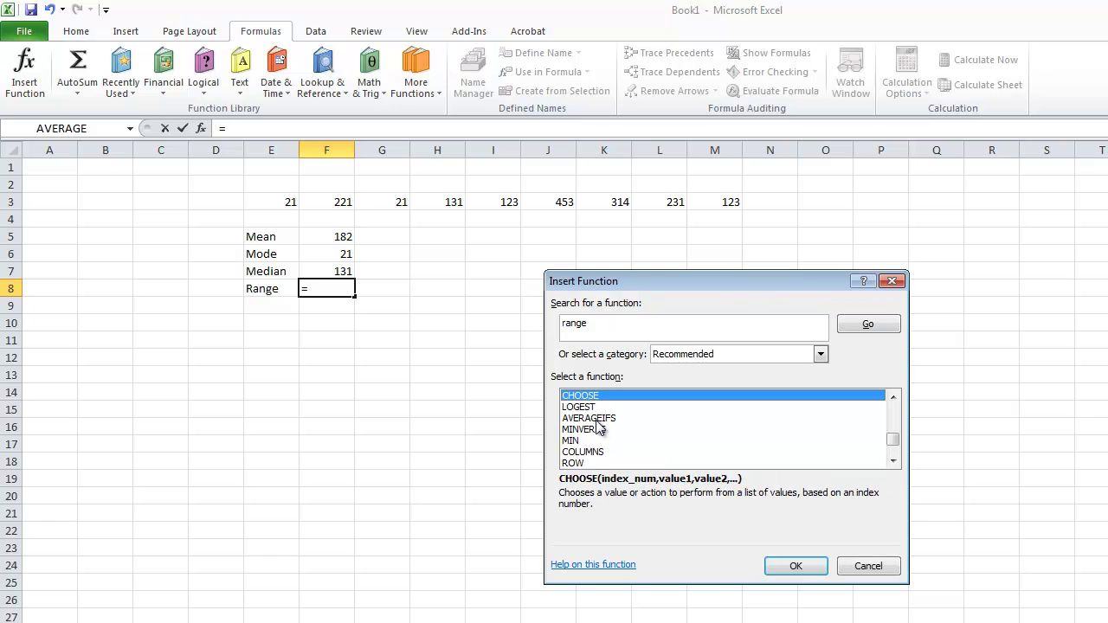
pyautogui.press('Up')
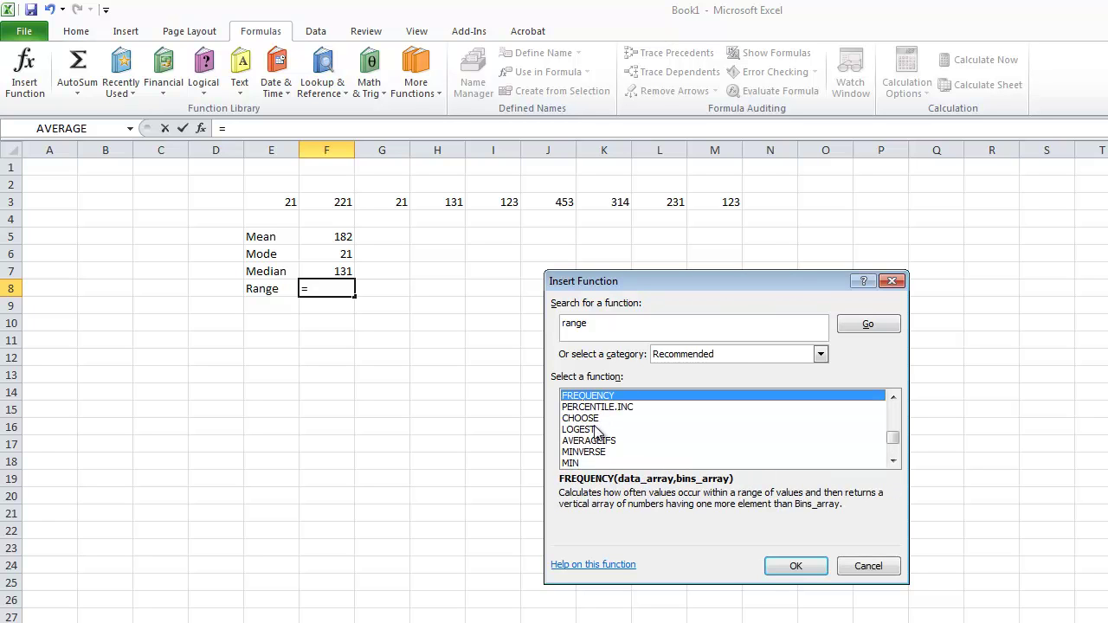
pyautogui.press('Up')
pyautogui.press('Up')
pyautogui.press('Down')
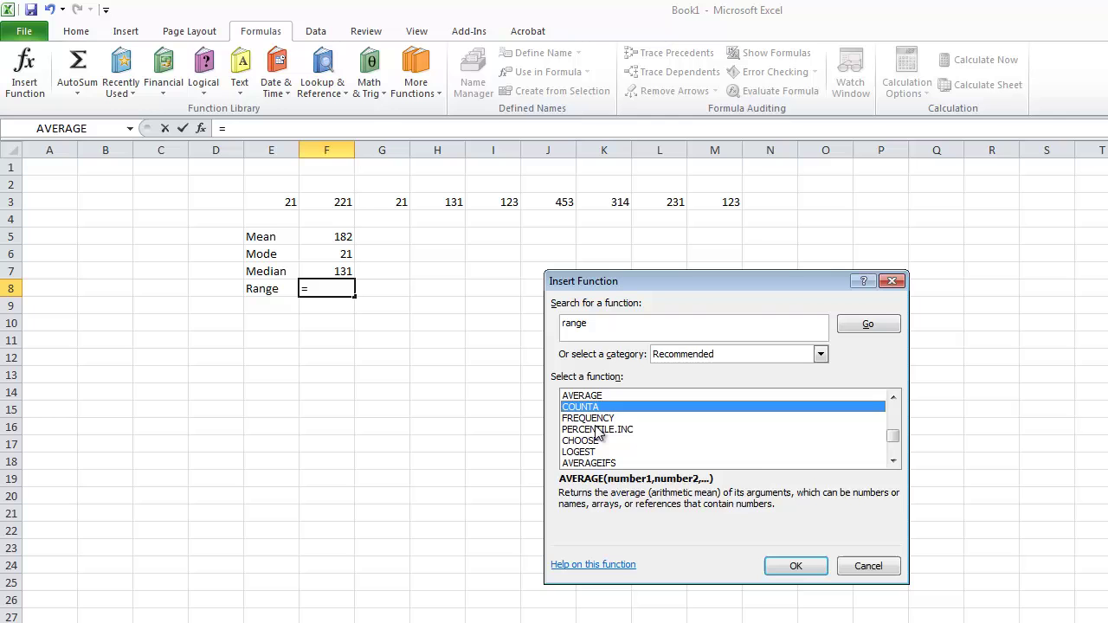
pyautogui.press('Up')
pyautogui.press('Up')
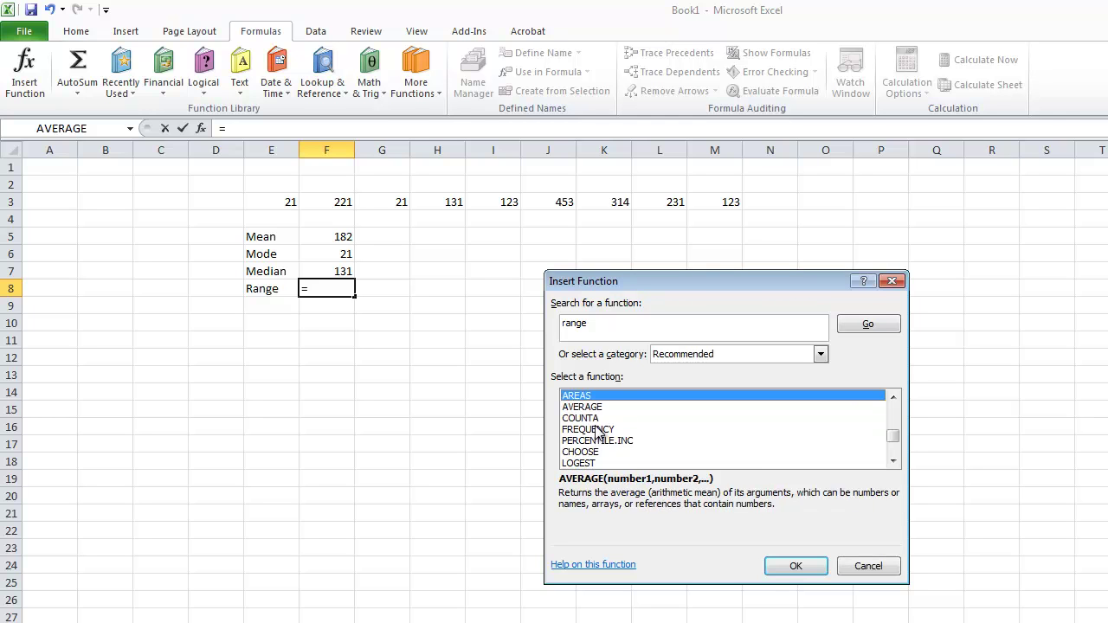
pyautogui.press('Up')
pyautogui.press('Up')
pyautogui.press('Up')
pyautogui.press('Up')
pyautogui.press('Up')
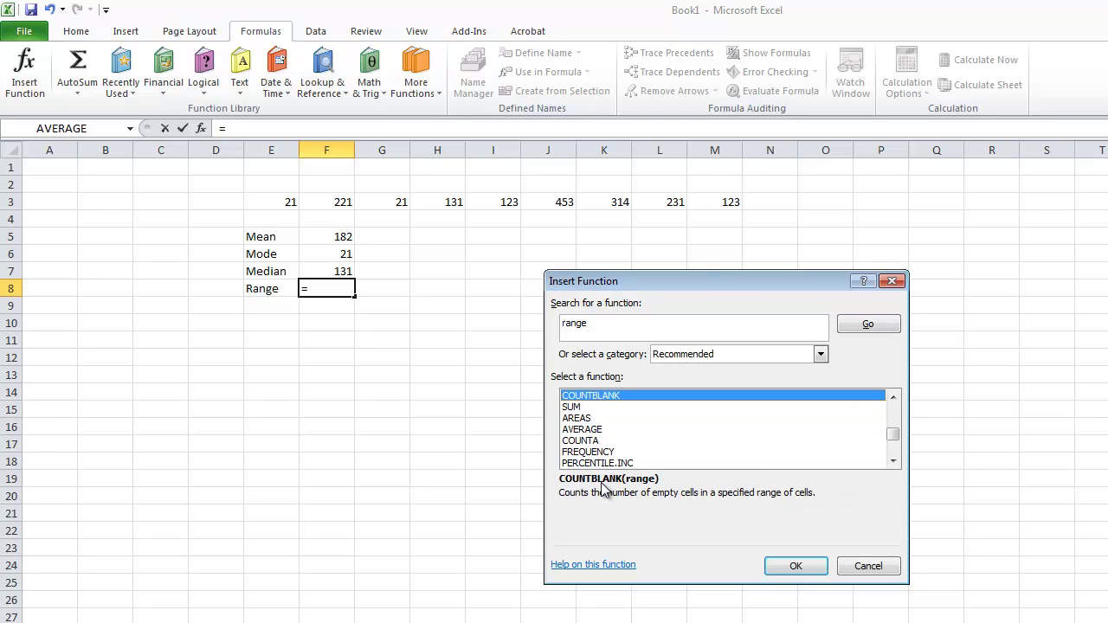
pyautogui.press('Up')
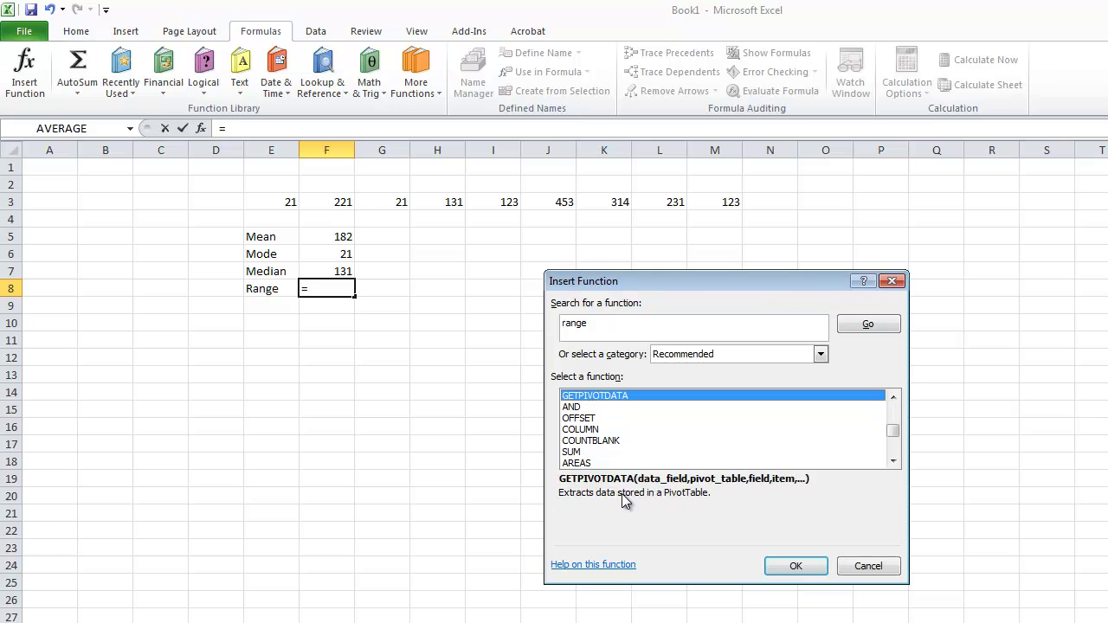
pyautogui.press('Up')
pyautogui.press('Up')
pyautogui.press('Up')
pyautogui.press('Up')
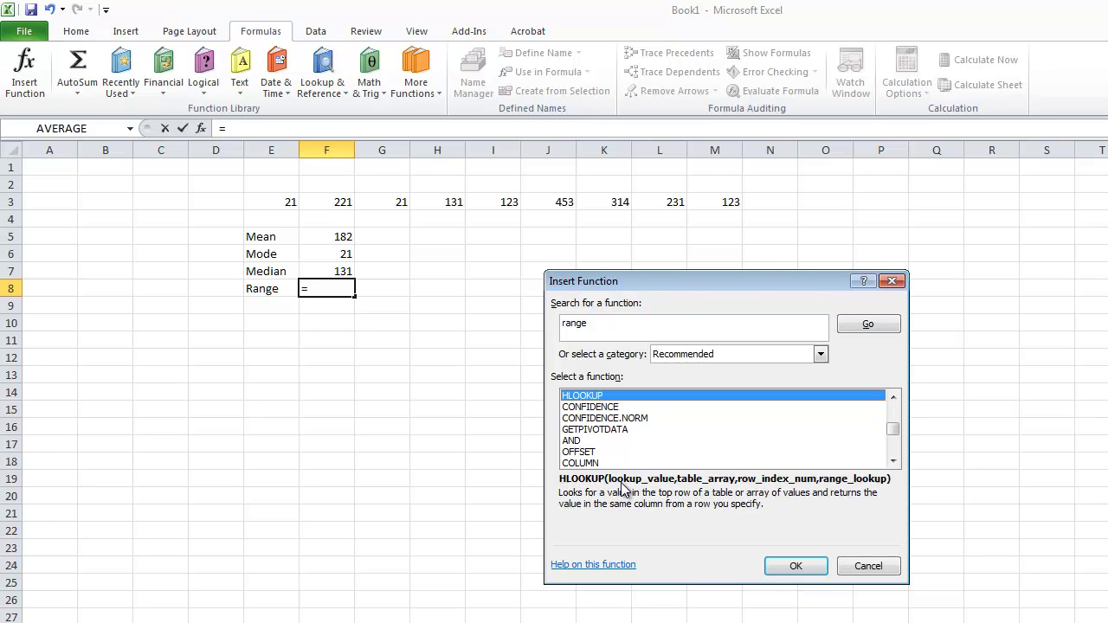
pyautogui.press('Up')
pyautogui.press('Up')
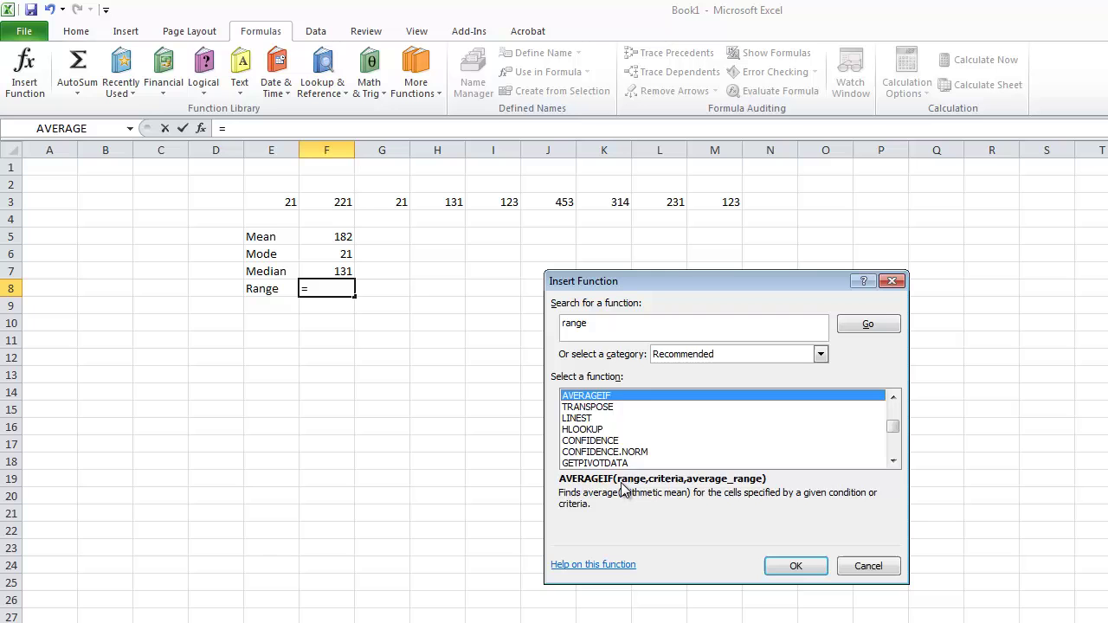
pyautogui.press('Up')
pyautogui.press('Up')
pyautogui.press('Up')
pyautogui.press('Up')
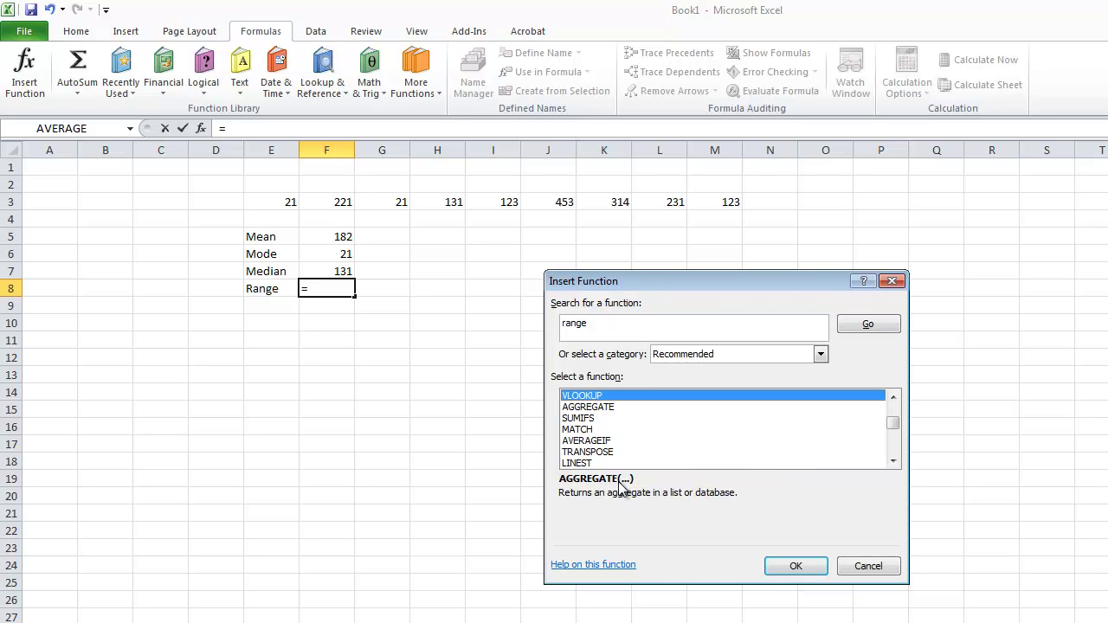
pyautogui.press('Up')
pyautogui.press('Up')
pyautogui.press('Up')
pyautogui.press('Up')
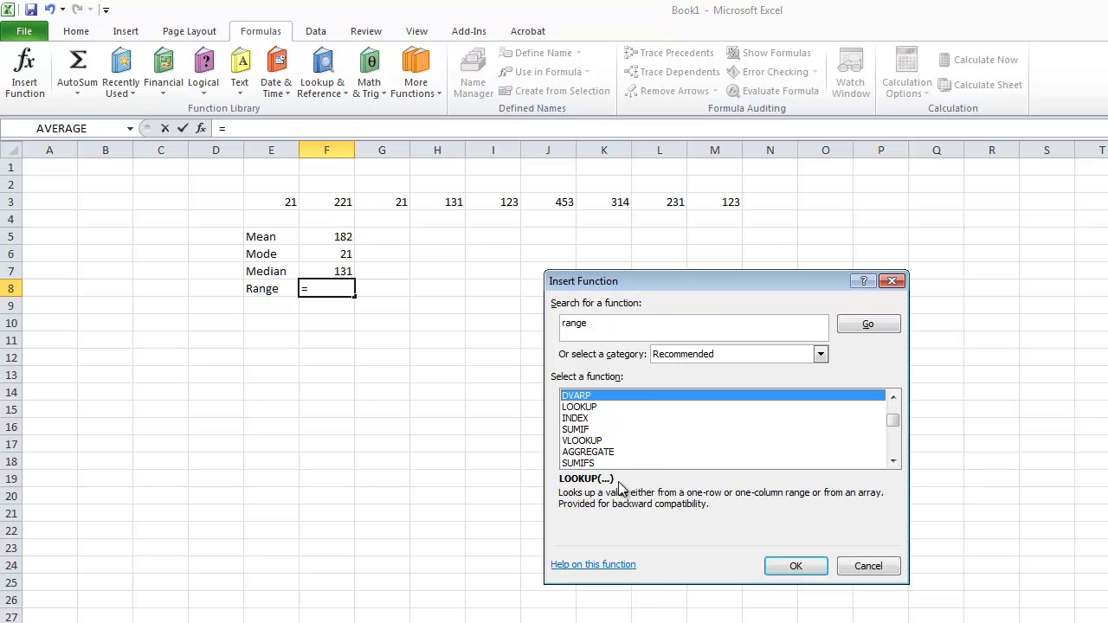
pyautogui.press('Up')
pyautogui.press('Up')
pyautogui.press('Up')
pyautogui.press('Up')
pyautogui.press('Up')
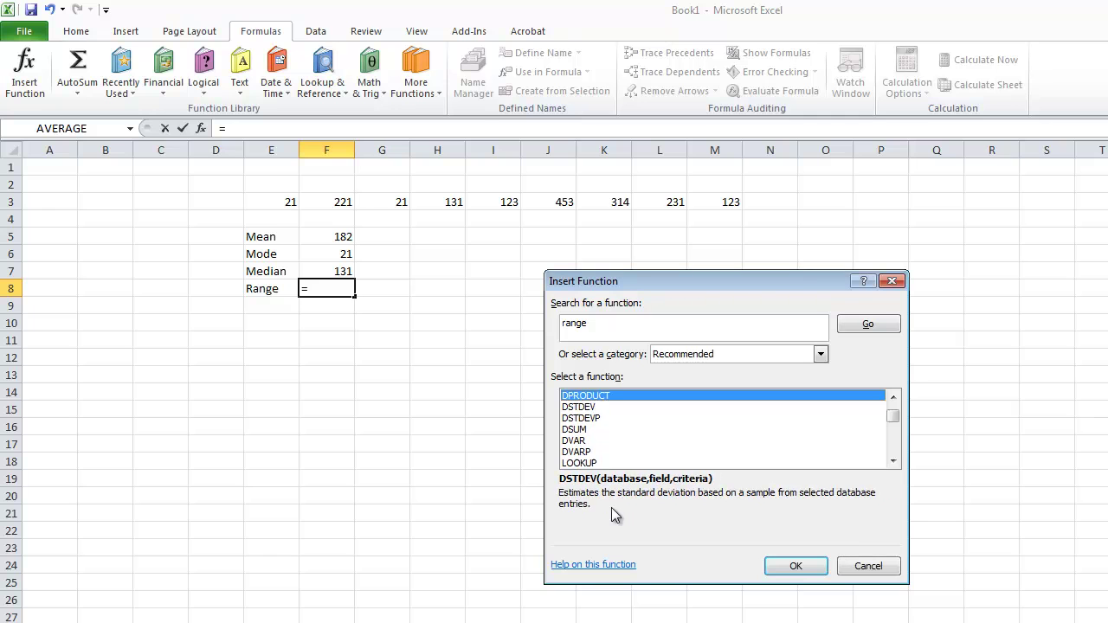
pyautogui.press('Up')
pyautogui.press('Up')
pyautogui.press('Down')
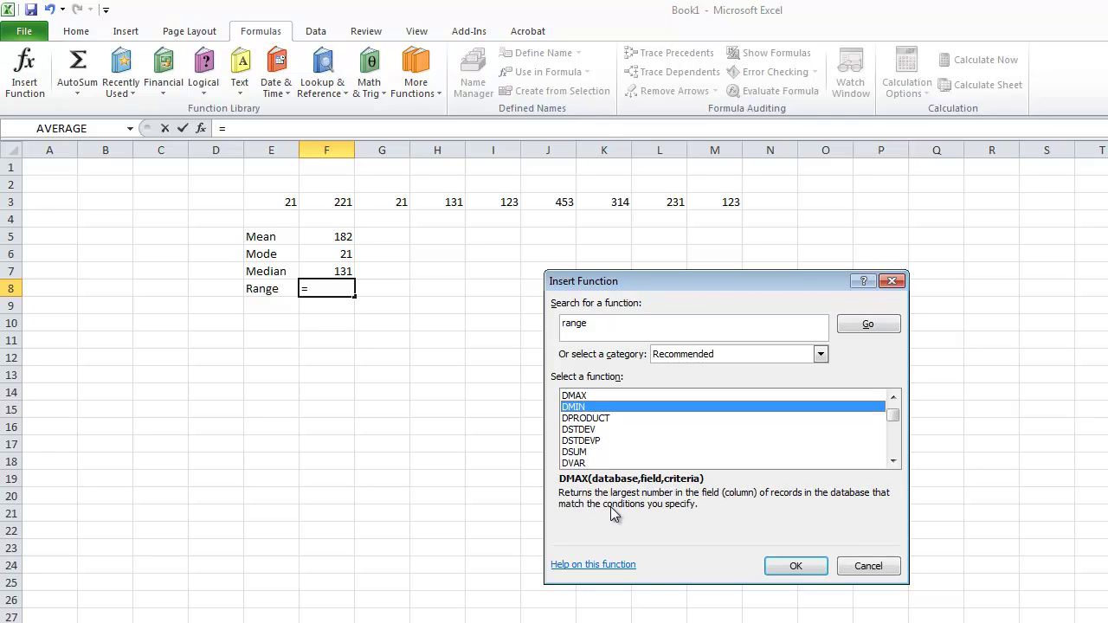
pyautogui.press('Down')
pyautogui.press('Up')
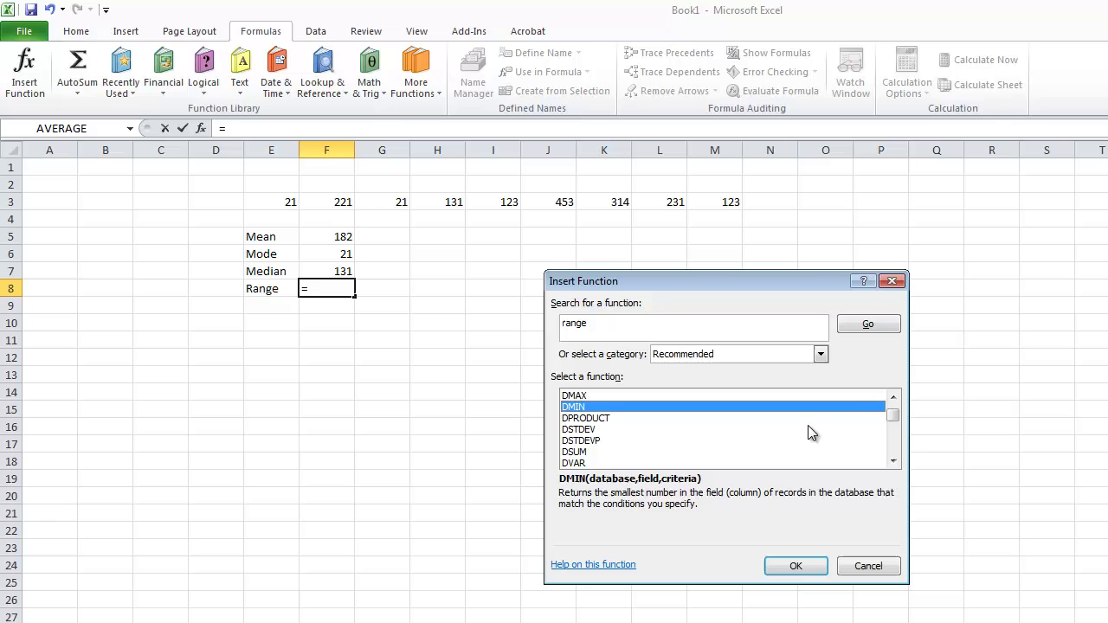
pyautogui.moveTo(895, 418); pyautogui.dragTo(897, 453)
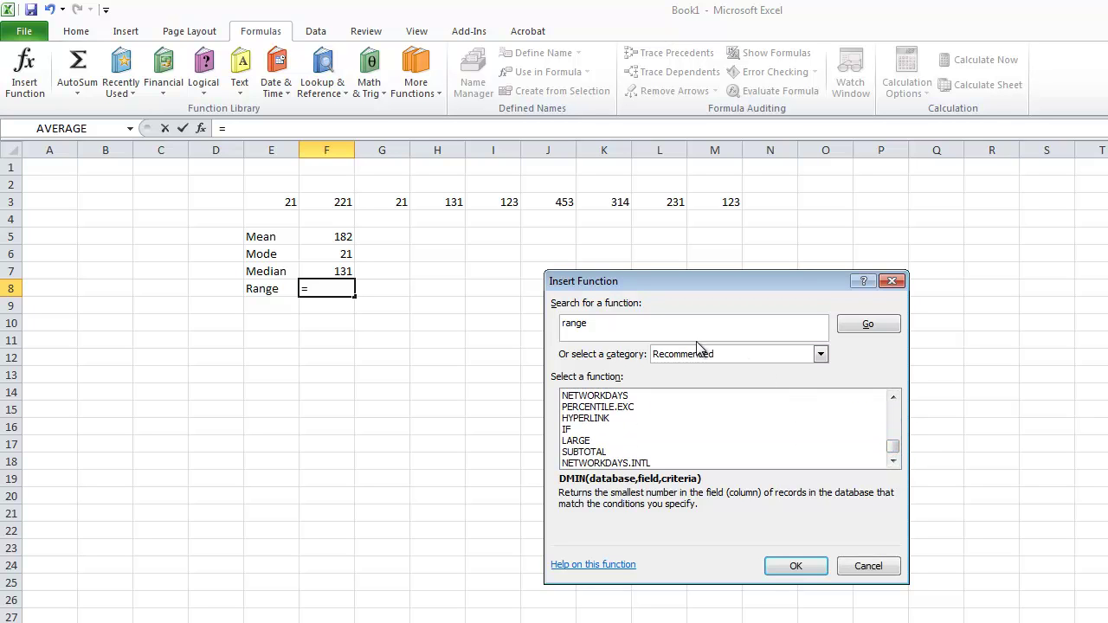
# Search the function library for "highest" and insert the MAXA function into F8.
pyautogui.moveTo(601, 327); pyautogui.dragTo(483, 314)
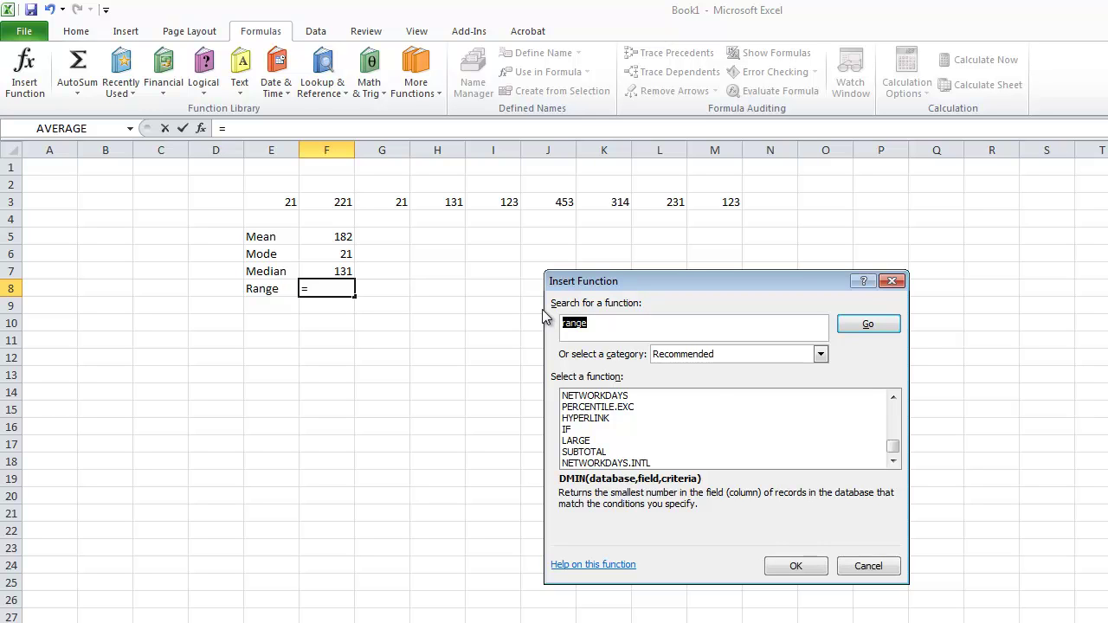
pyautogui.write('highest')
pyautogui.press('Return')
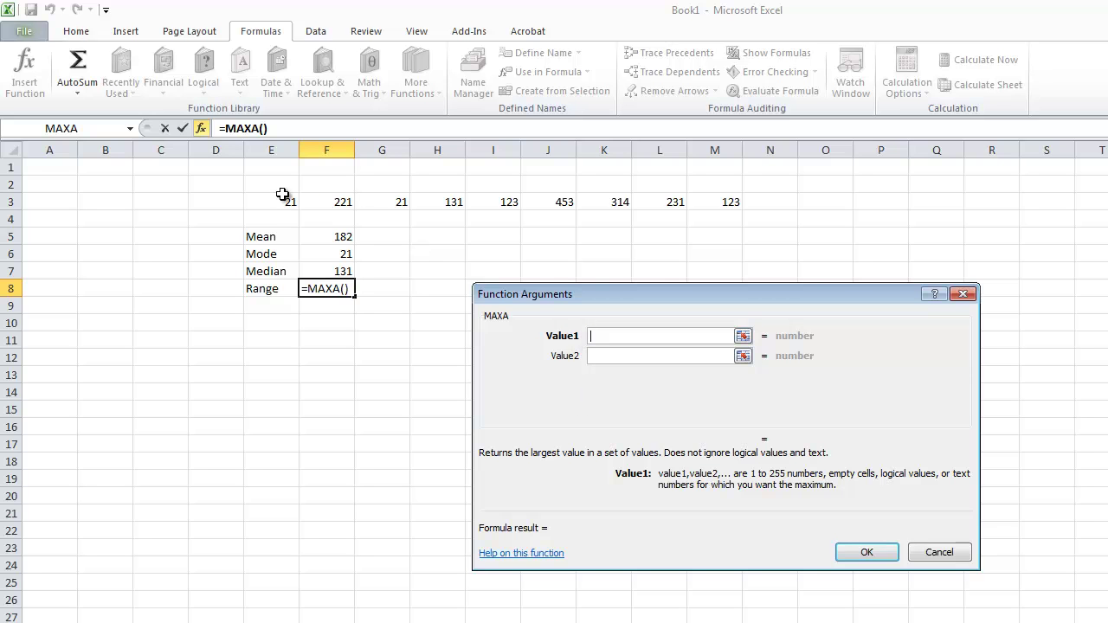
# Set MAXA's first value to the range E3:M3 and append a minus sign to the formula.
pyautogui.moveTo(282, 195); pyautogui.dragTo(708, 202)
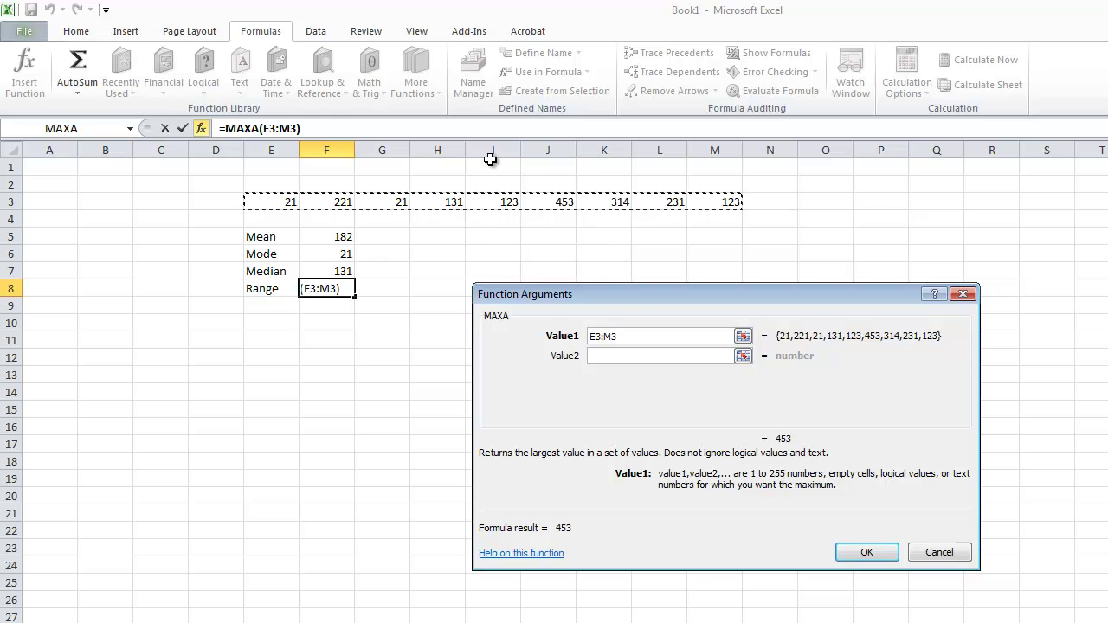
pyautogui.click(400, 130)
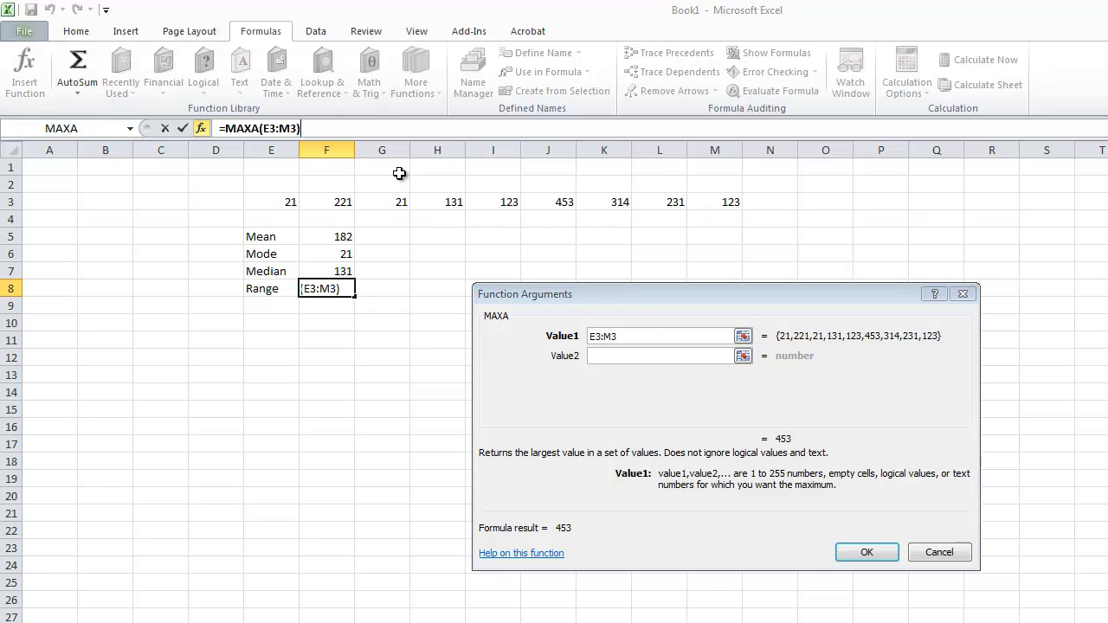
pyautogui.write('-')
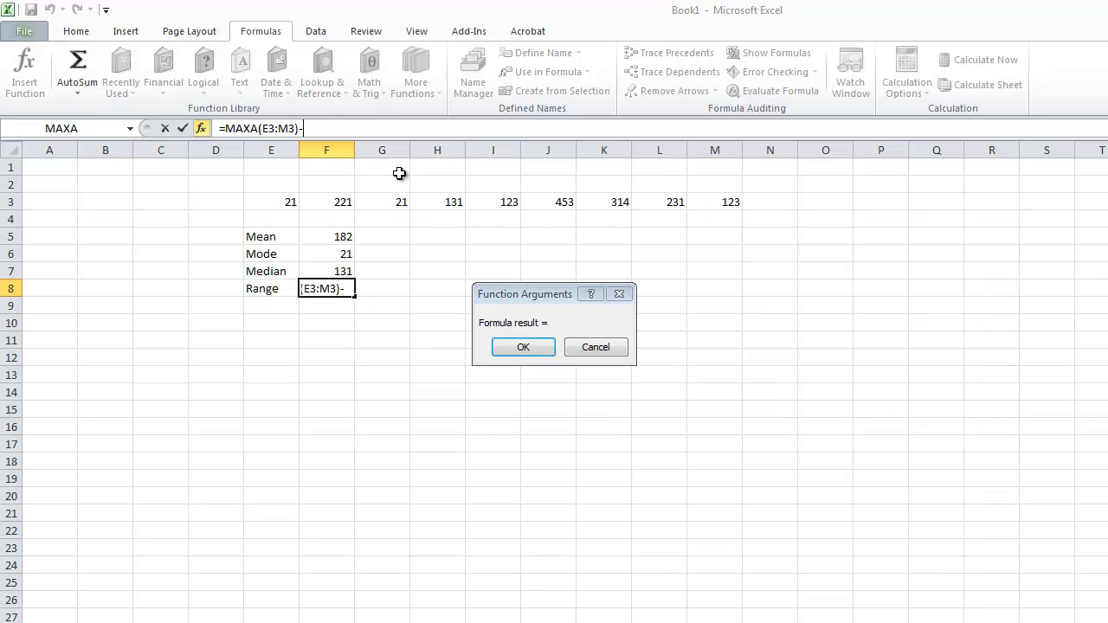
# Close the function arguments and decline the proposed correction, keeping the trailing minus sign in F8's formula.
pyautogui.click(523, 346)
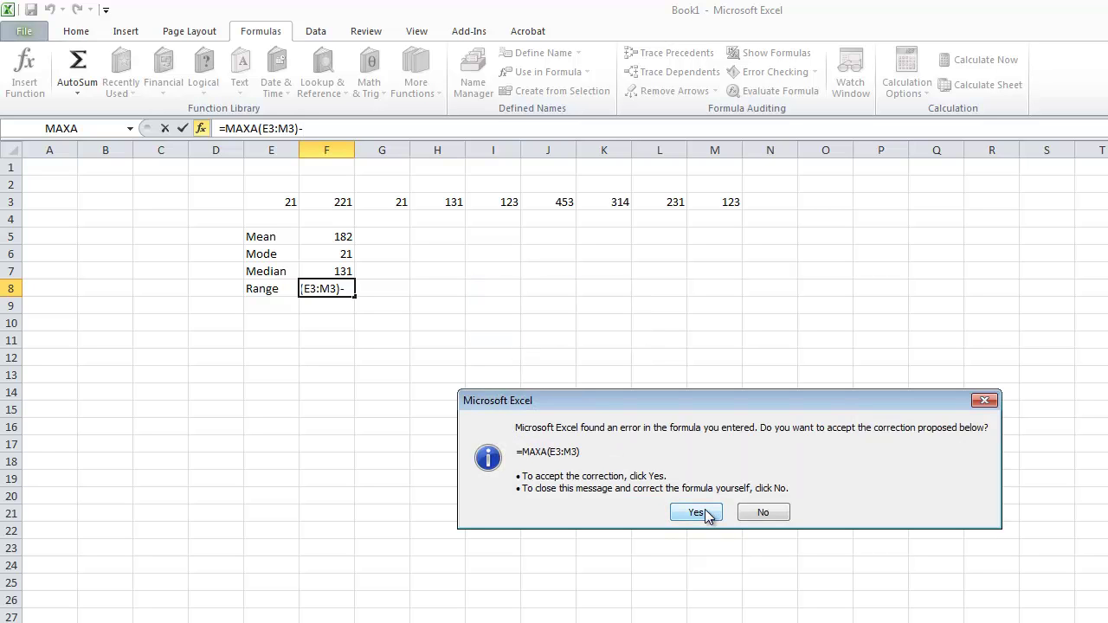
pyautogui.click(752, 512)
pyautogui.click(748, 506)
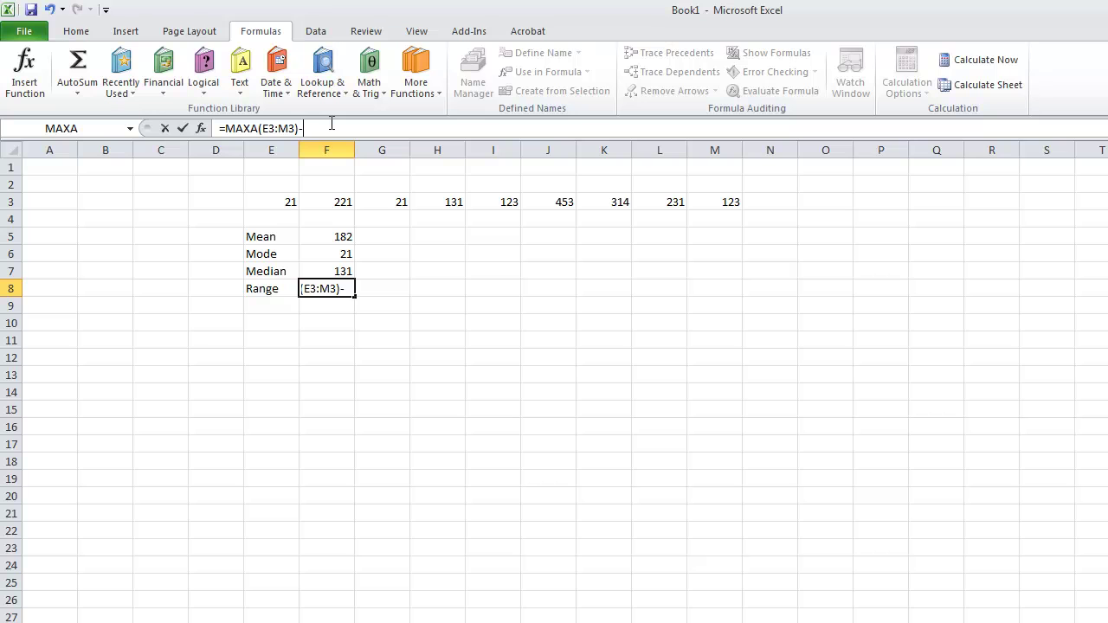
# Open the function inserter after the minus sign and search for a function that returns the minimum.
pyautogui.click(200, 129)
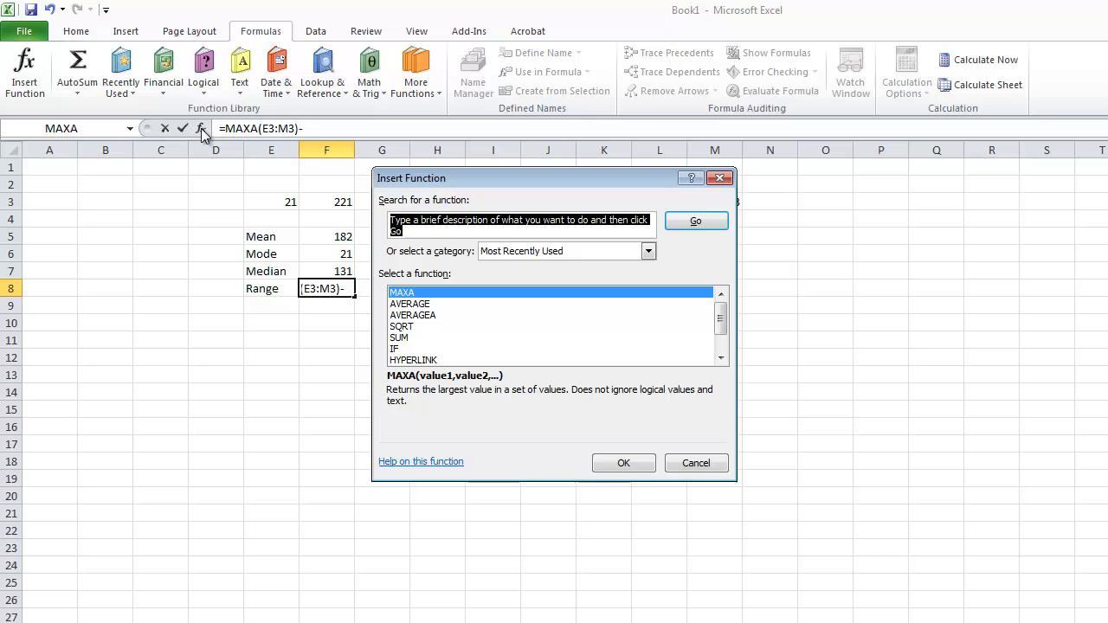
pyautogui.write('mi')
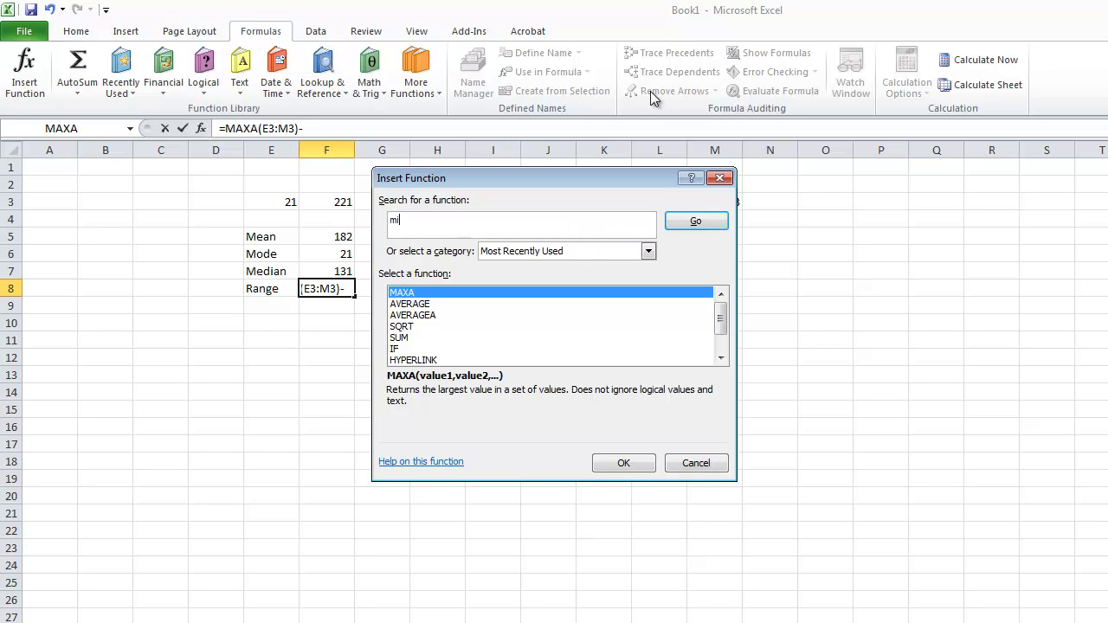
pyautogui.write('nimun')
pyautogui.press('BackSpace')
pyautogui.press('BackSpace')
pyautogui.write('num')
pyautogui.press('Return')
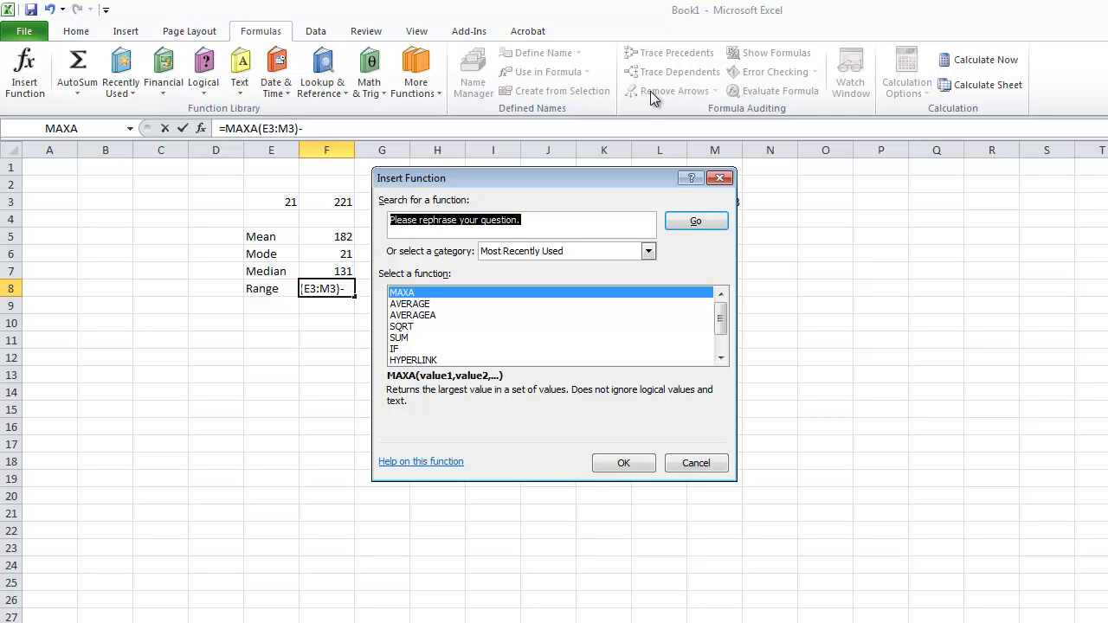
# Search the function library for "lowest" and insert the MINA function after the minus sign in F8's formula.
pyautogui.write('lowest')
pyautogui.press('Return')
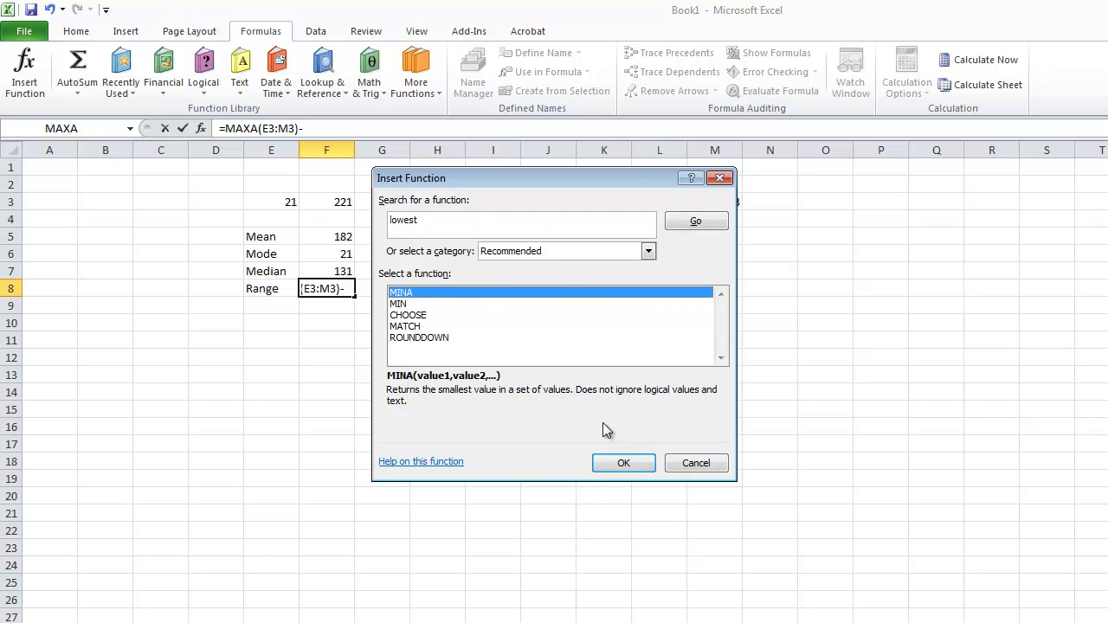
pyautogui.click(622, 463)
# Set MINA's first value to the range E3:M3 and complete the range formula in F8.
pyautogui.moveTo(438, 191); pyautogui.dragTo(448, 324)
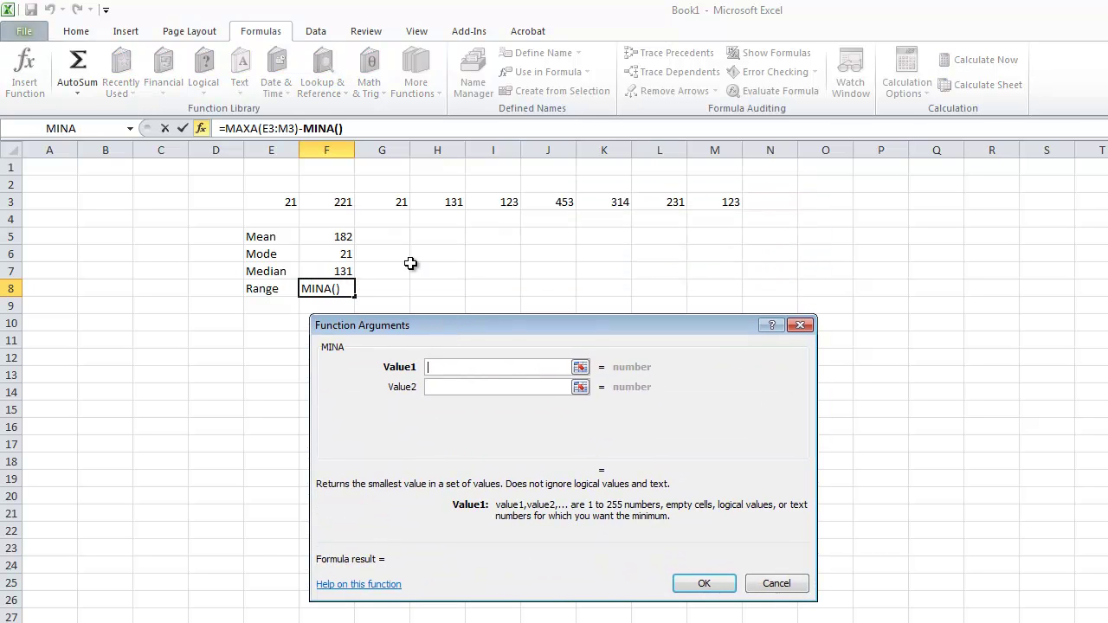
pyautogui.moveTo(291, 198); pyautogui.dragTo(694, 197)
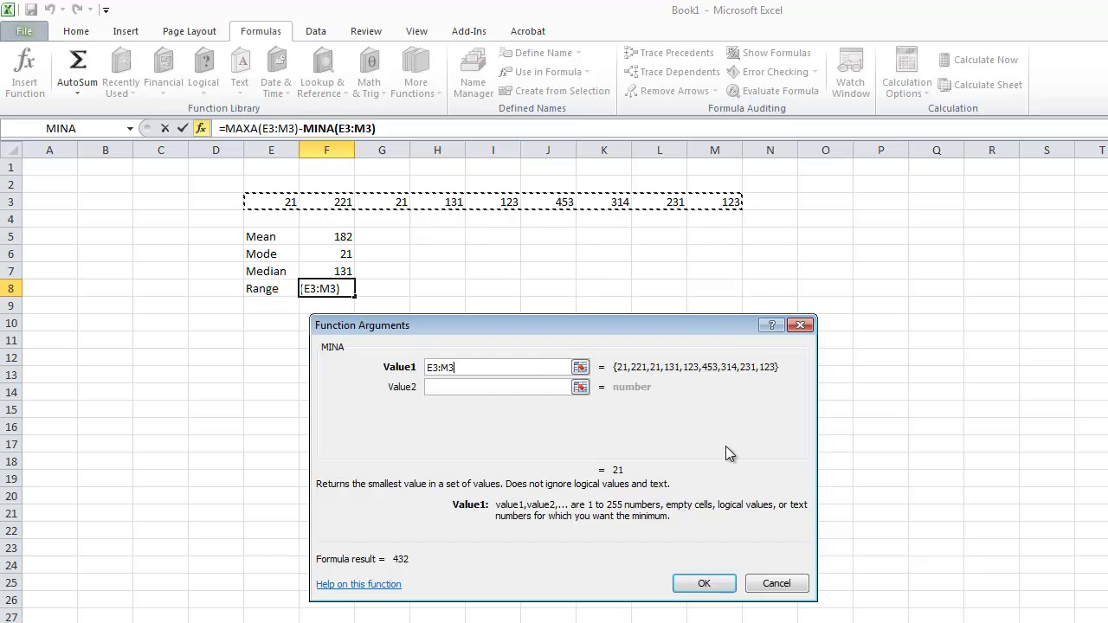
pyautogui.click(701, 583)
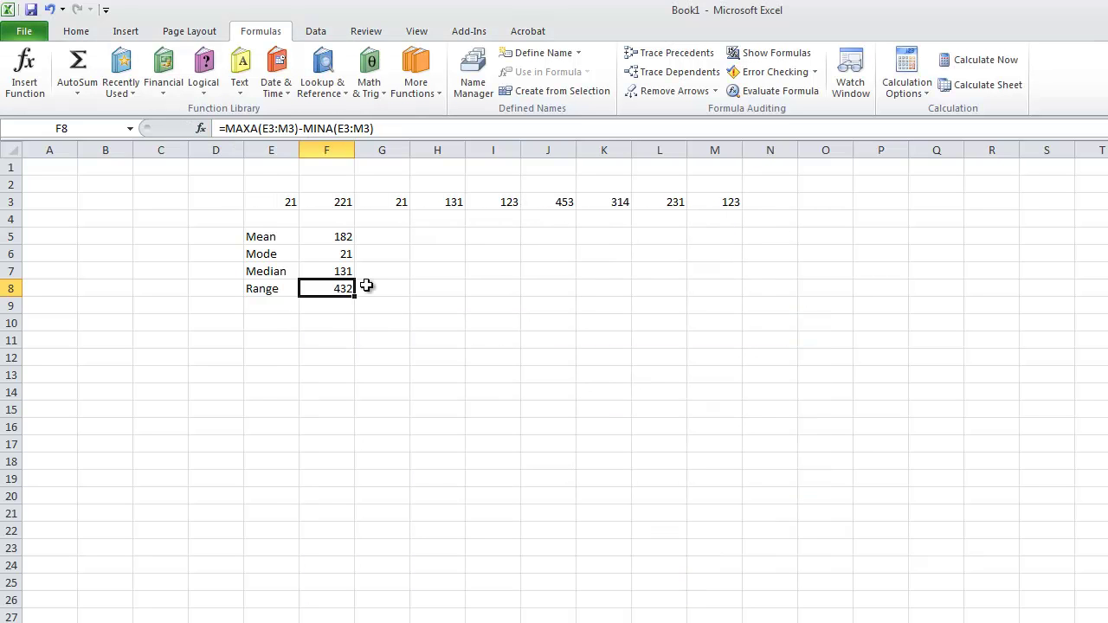
# Examine the MAXA and MINA parts of F8's range formula and review MINA's function arguments without changing them.
pyautogui.click(386, 311)
pyautogui.click(347, 287)
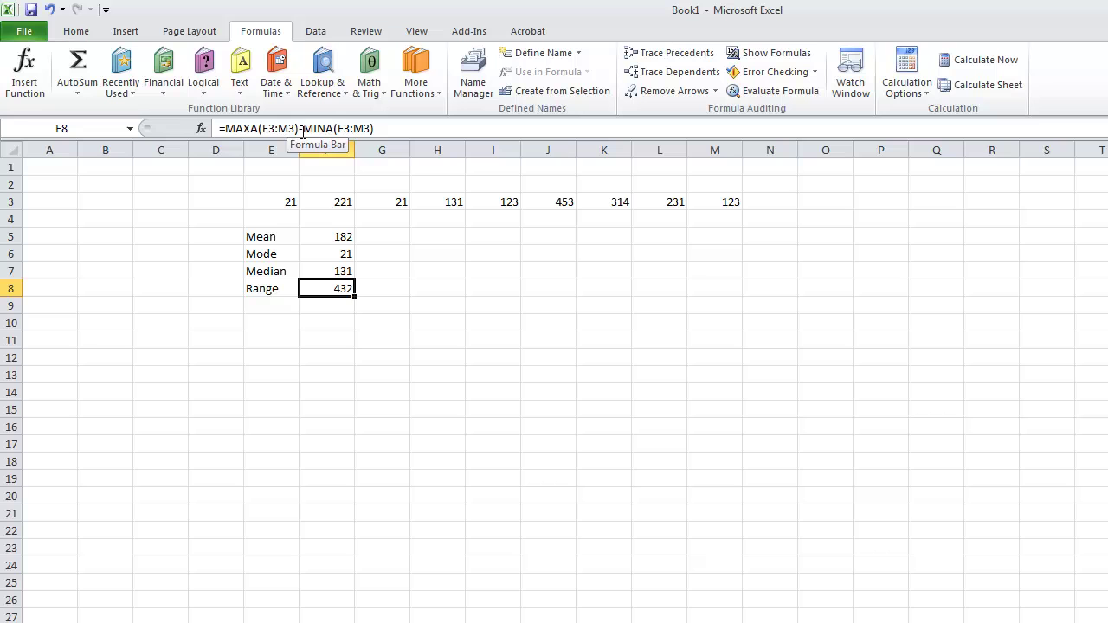
pyautogui.moveTo(298, 128); pyautogui.dragTo(228, 127)
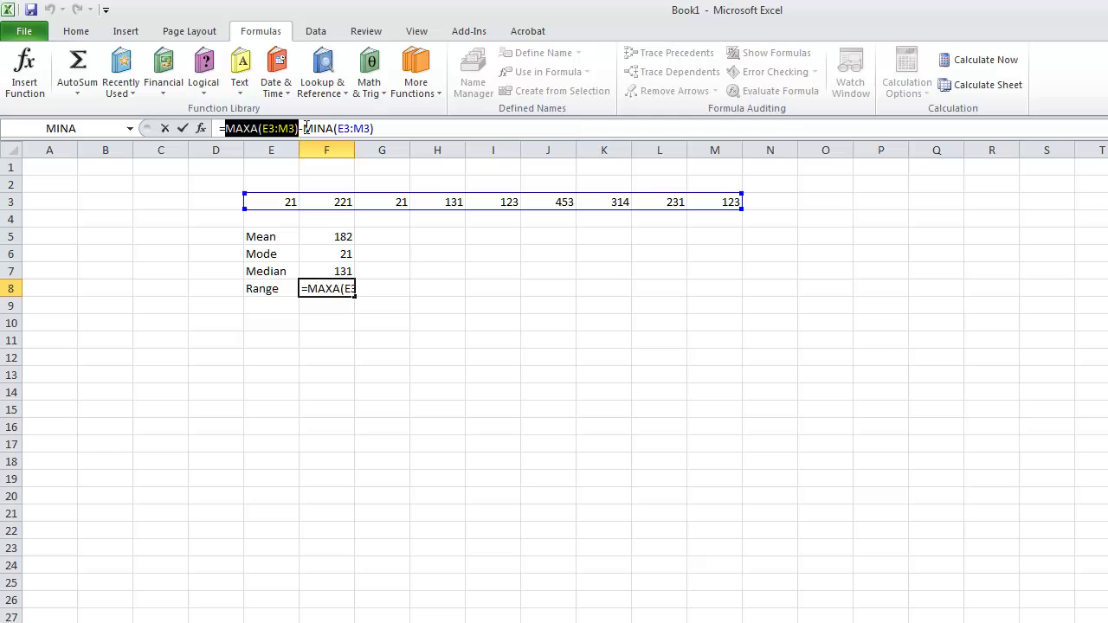
pyautogui.moveTo(306, 128); pyautogui.dragTo(350, 128)
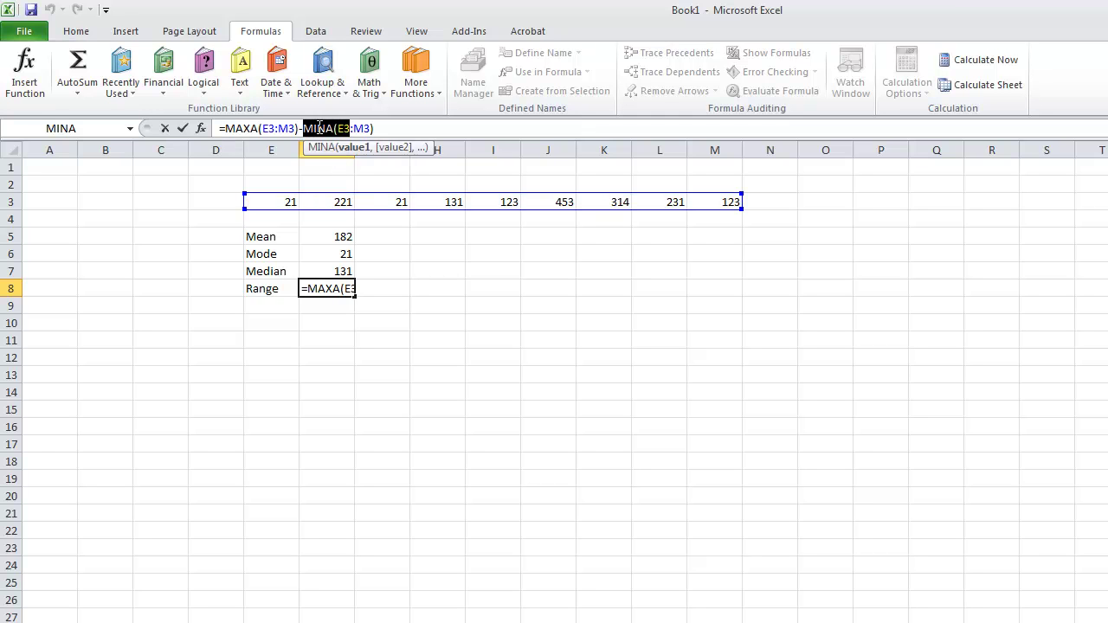
pyautogui.click(201, 129)
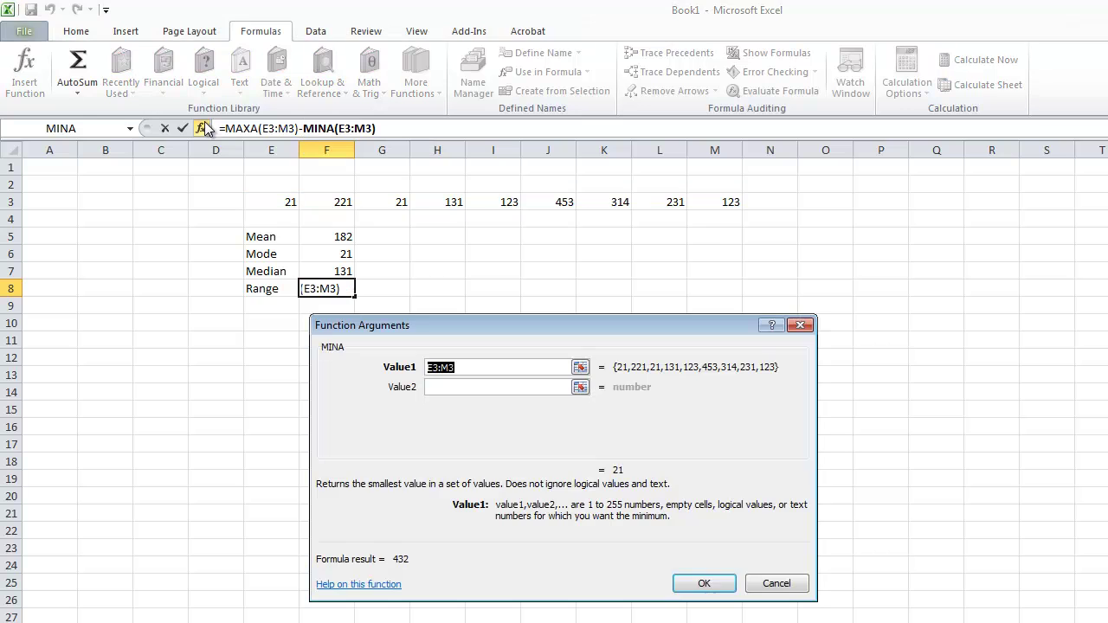
pyautogui.click(801, 325)
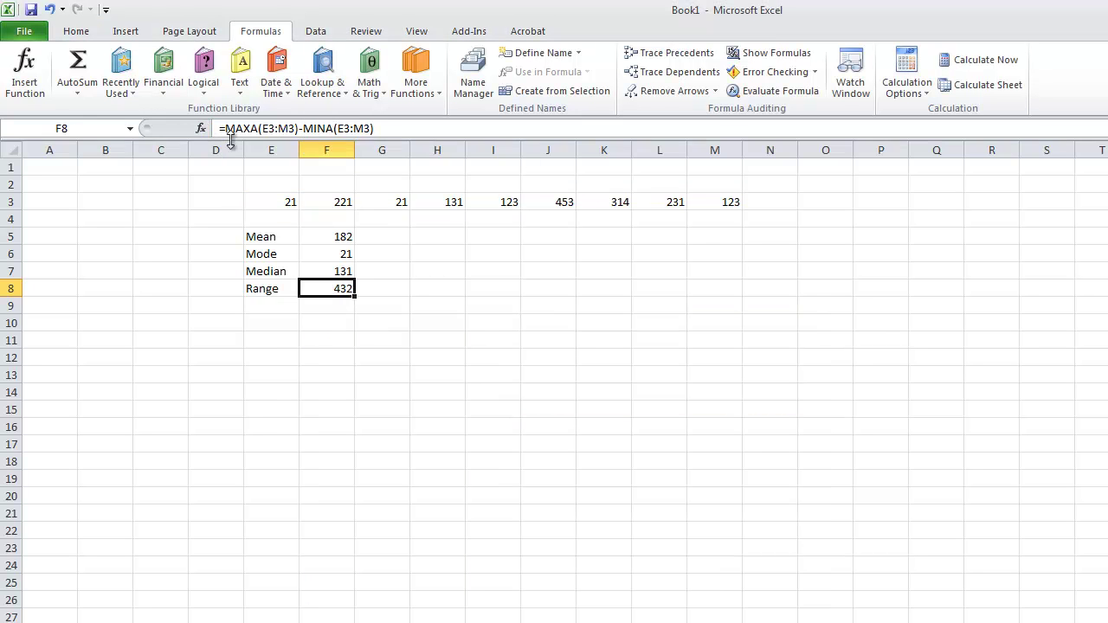
pyautogui.click(201, 128)
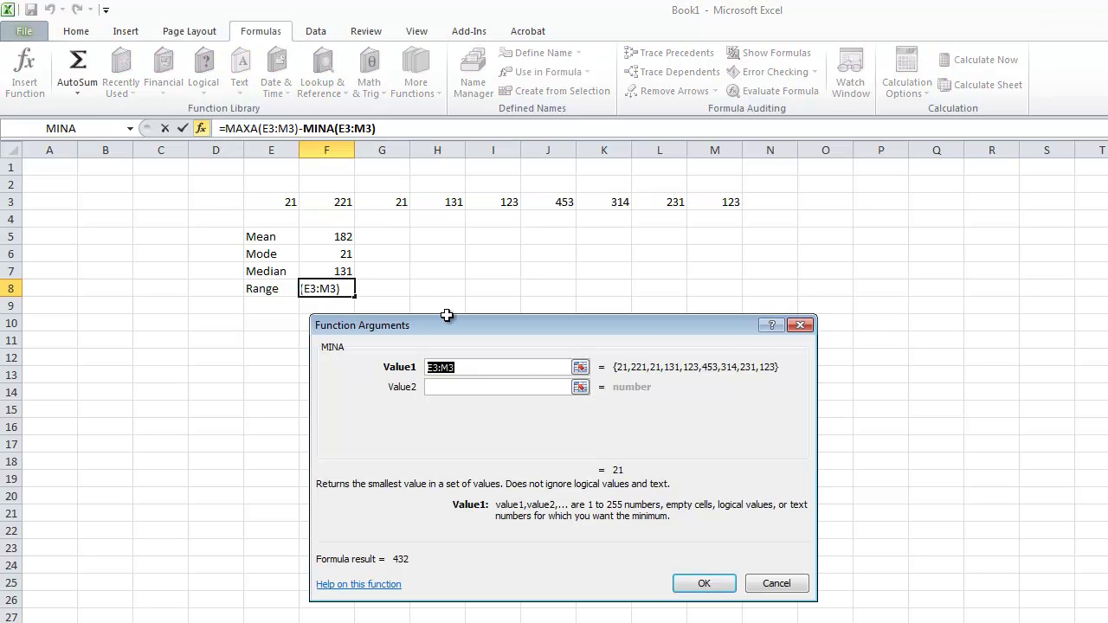
pyautogui.click(801, 325)
pyautogui.click(382, 255)
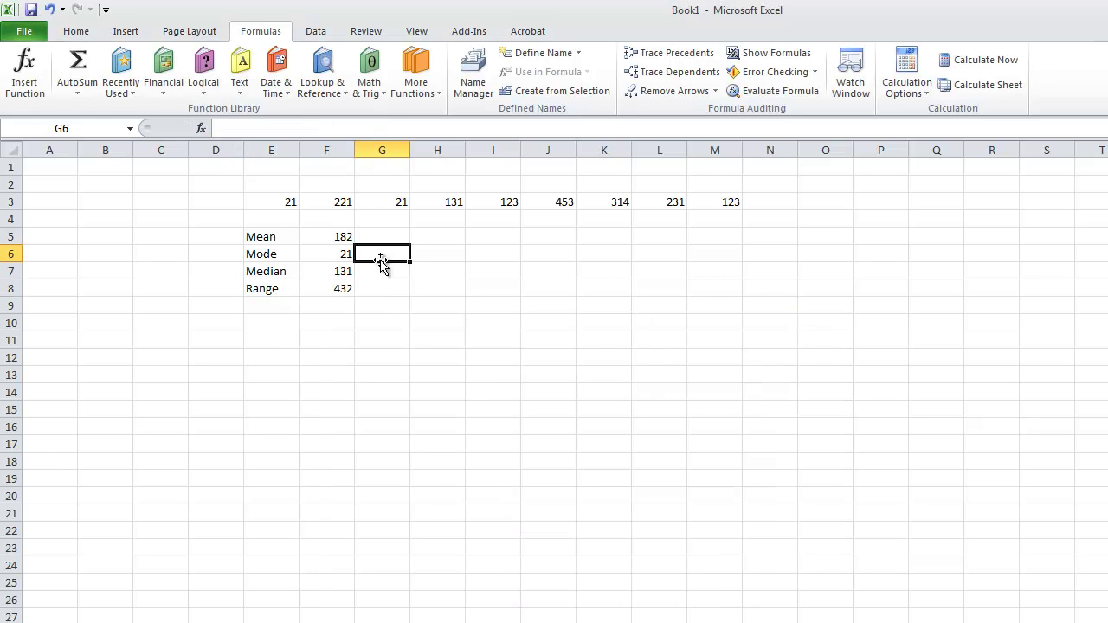
pyautogui.click(201, 128)
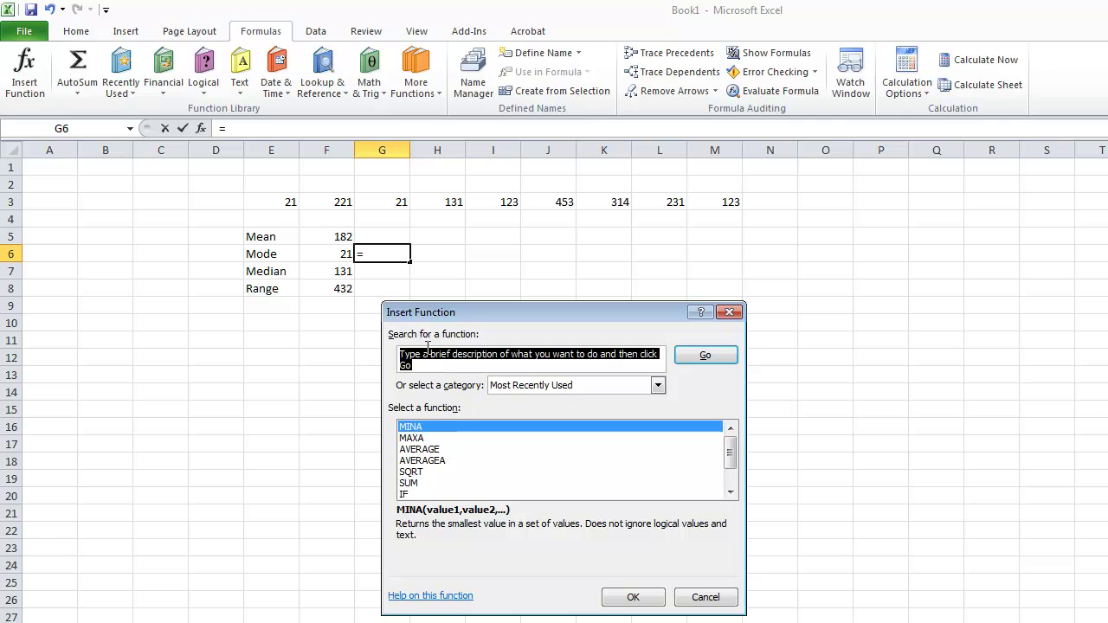
pyautogui.click(686, 598)
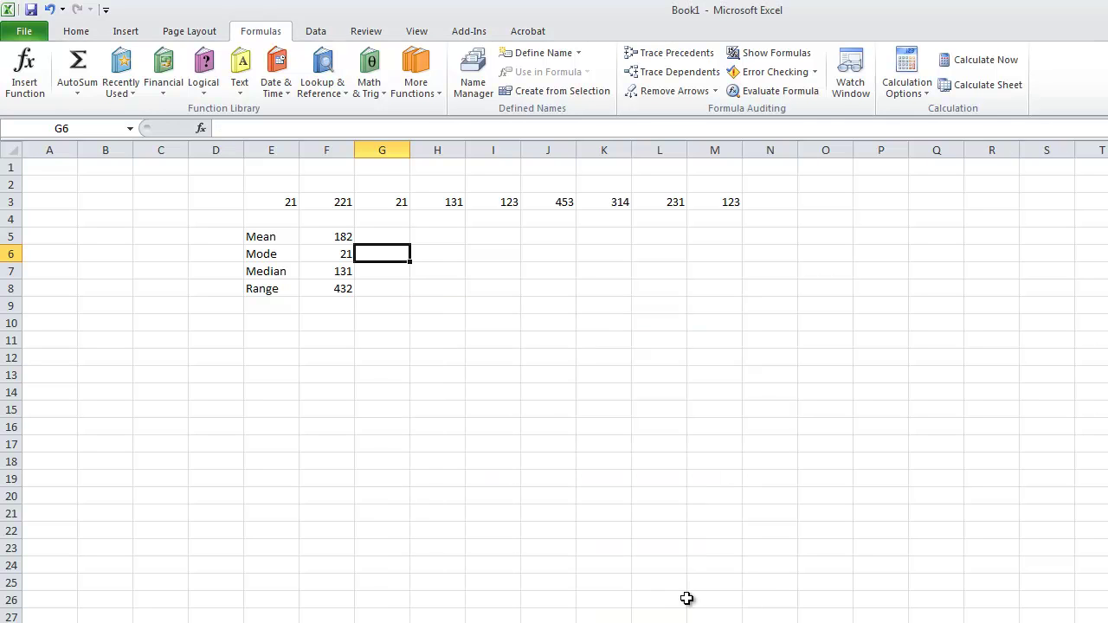